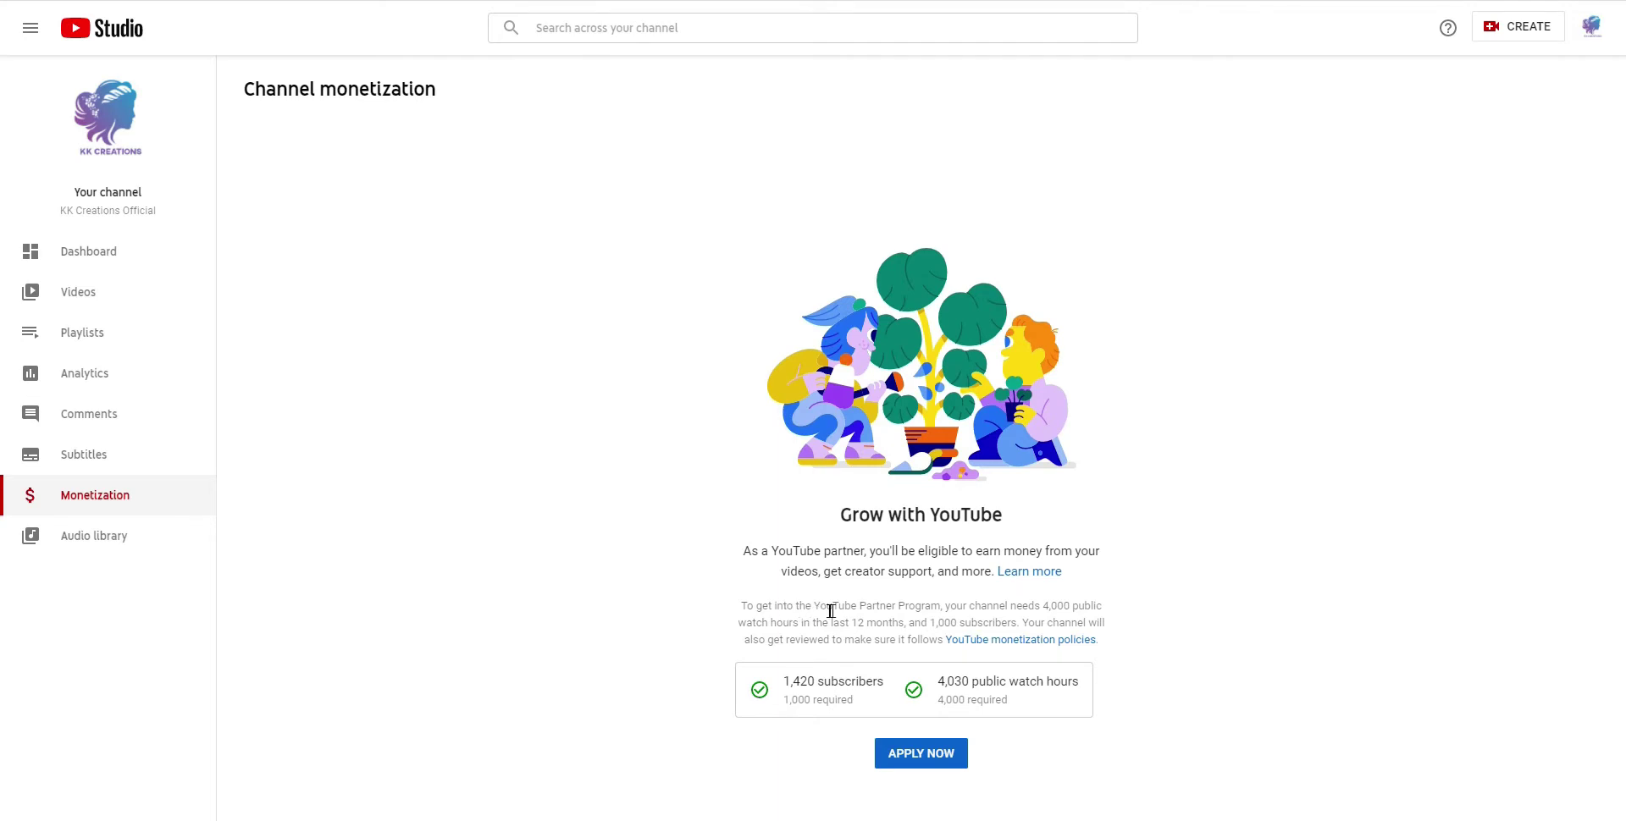
Step: Check the subscriber and public watch hour requirements and start the application for the YouTube Partner Program
drag(787, 683, 1100, 660)
click(873, 693)
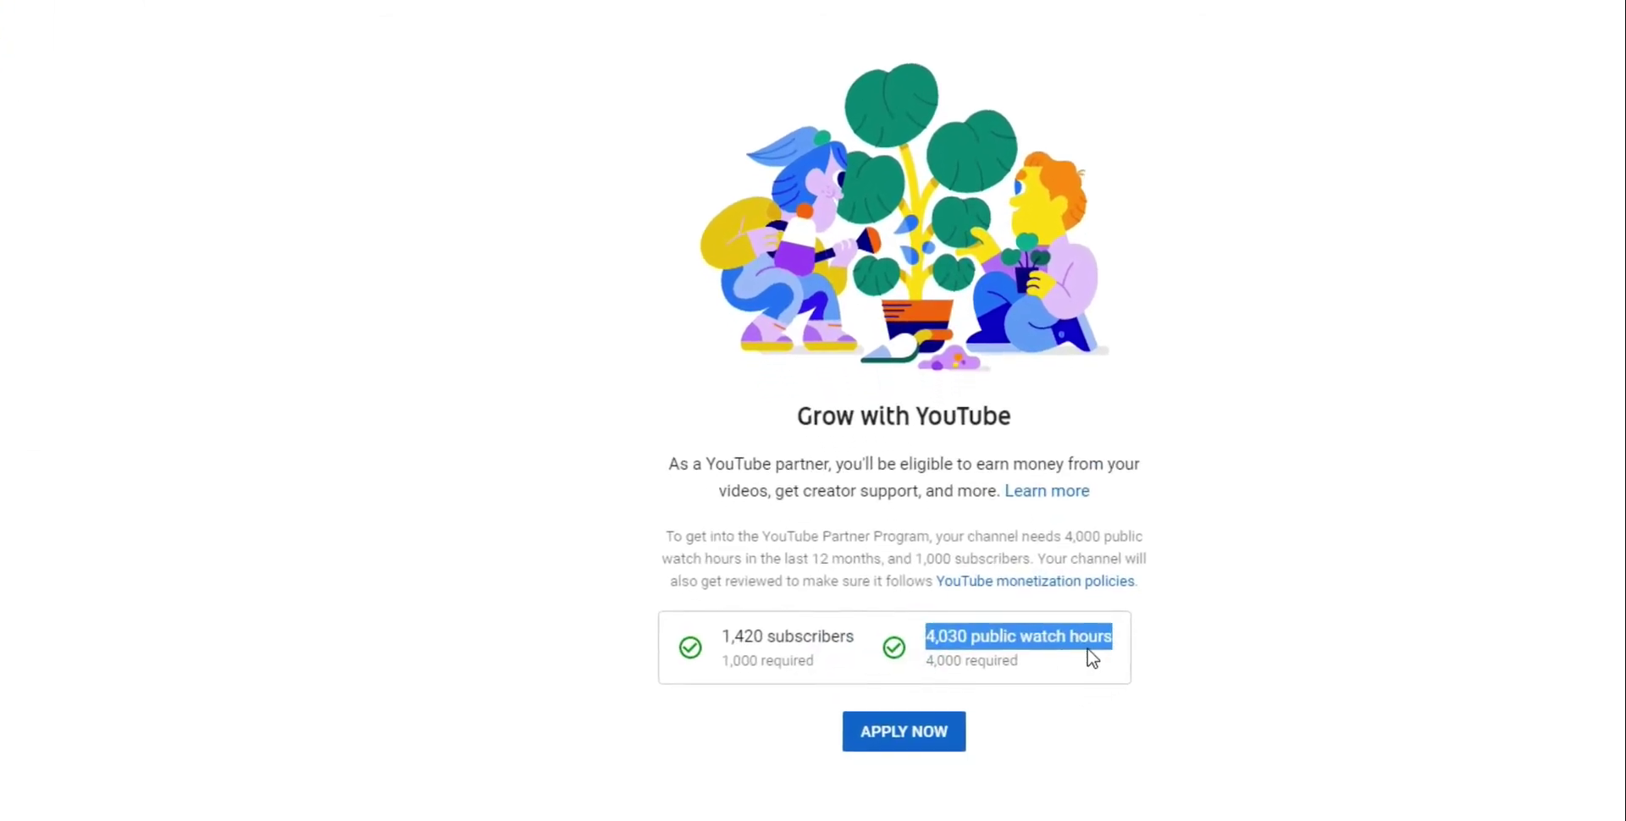
click(1032, 677)
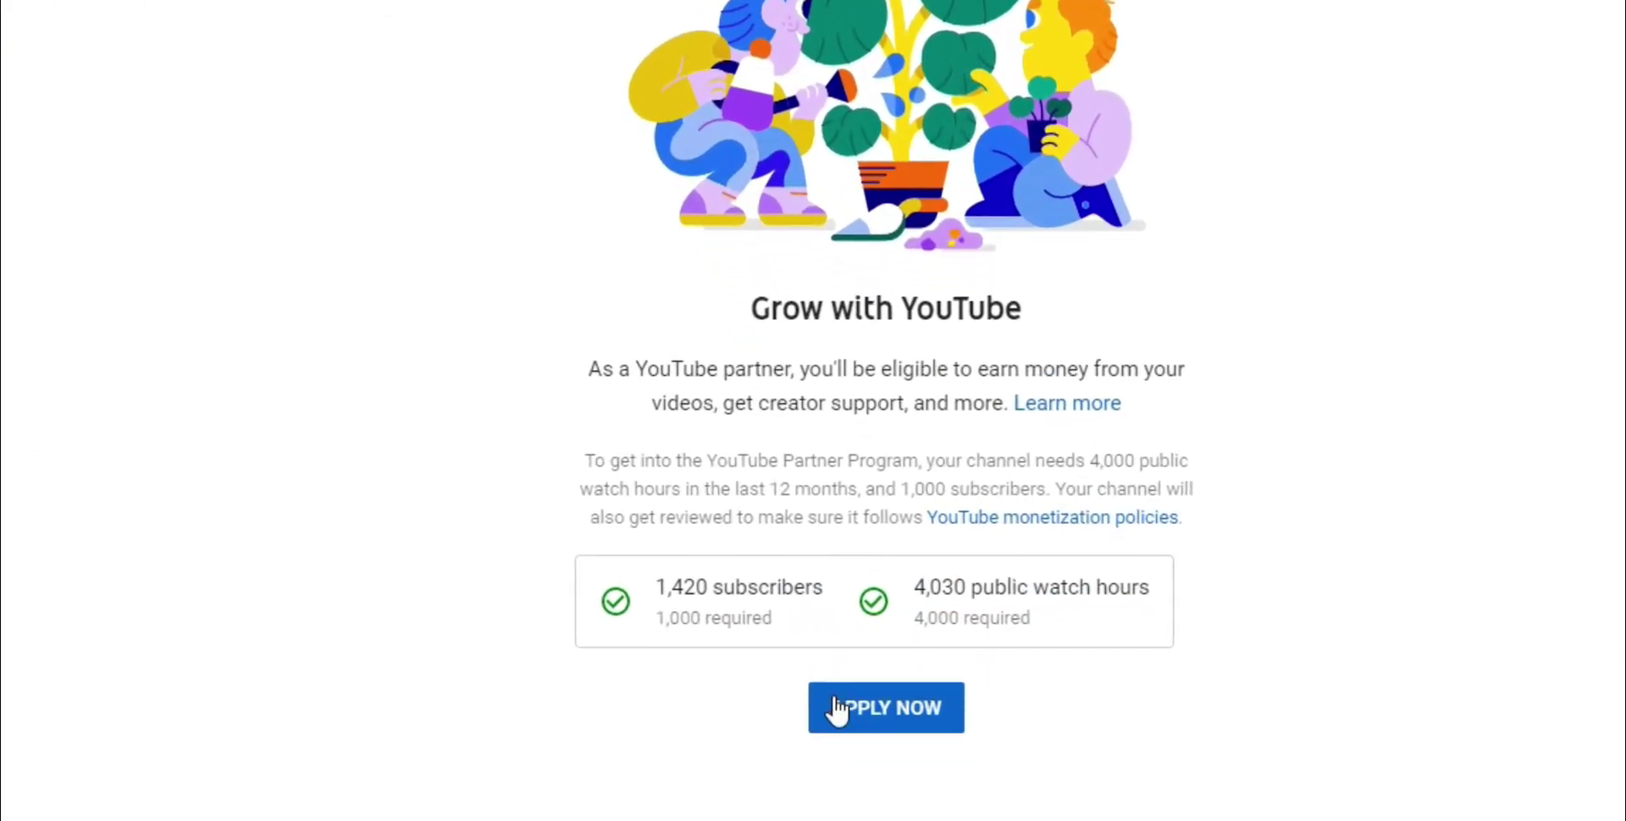
click(855, 708)
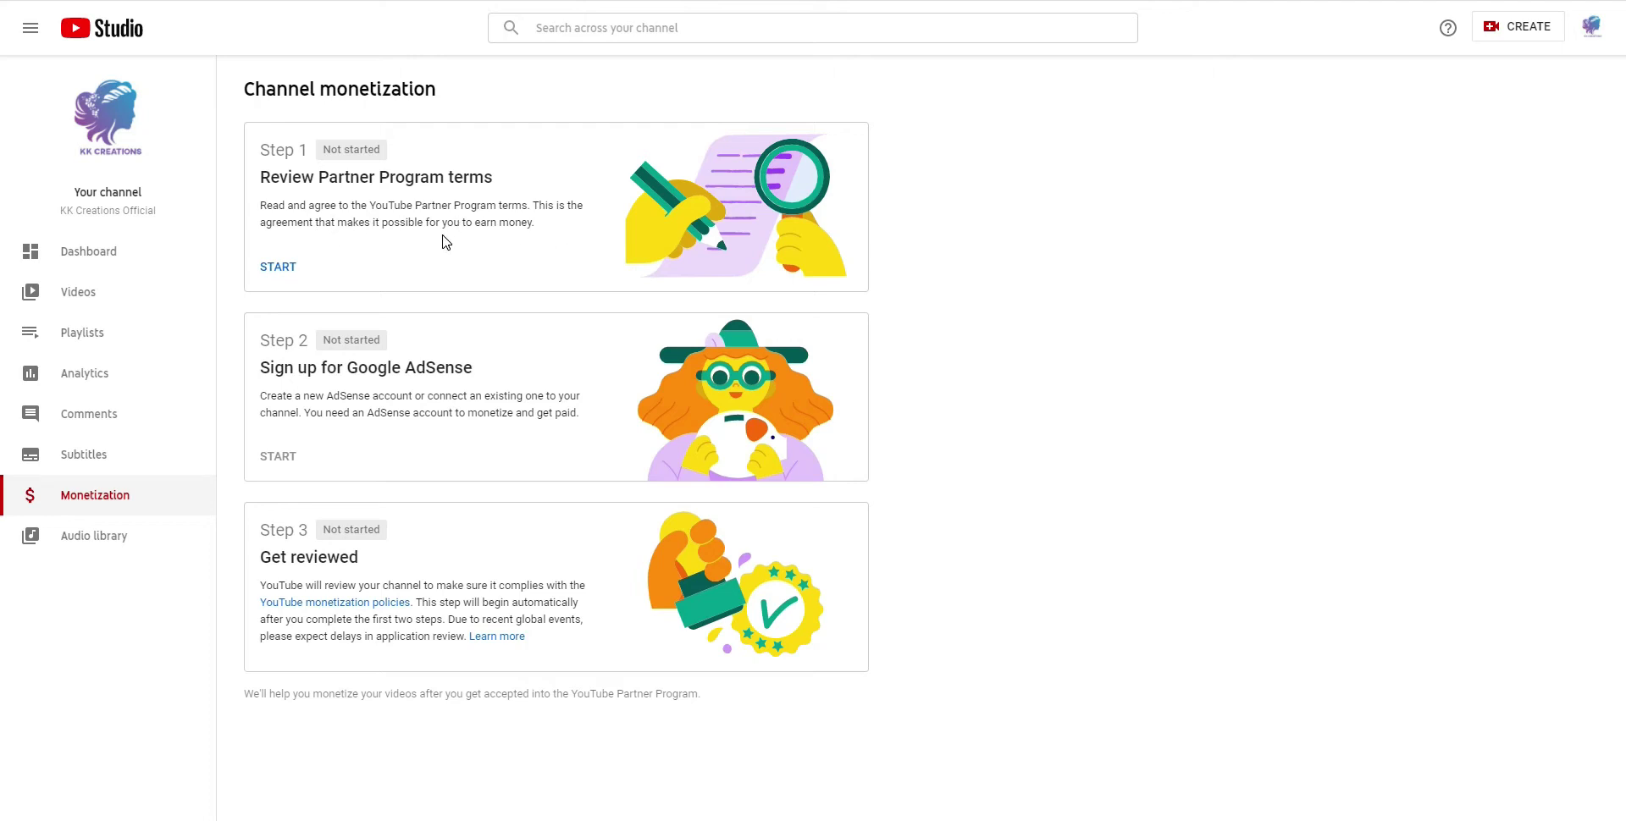
Step: Open the YouTube Partner Program terms in Step 1, read to the end and accept them
click(271, 271)
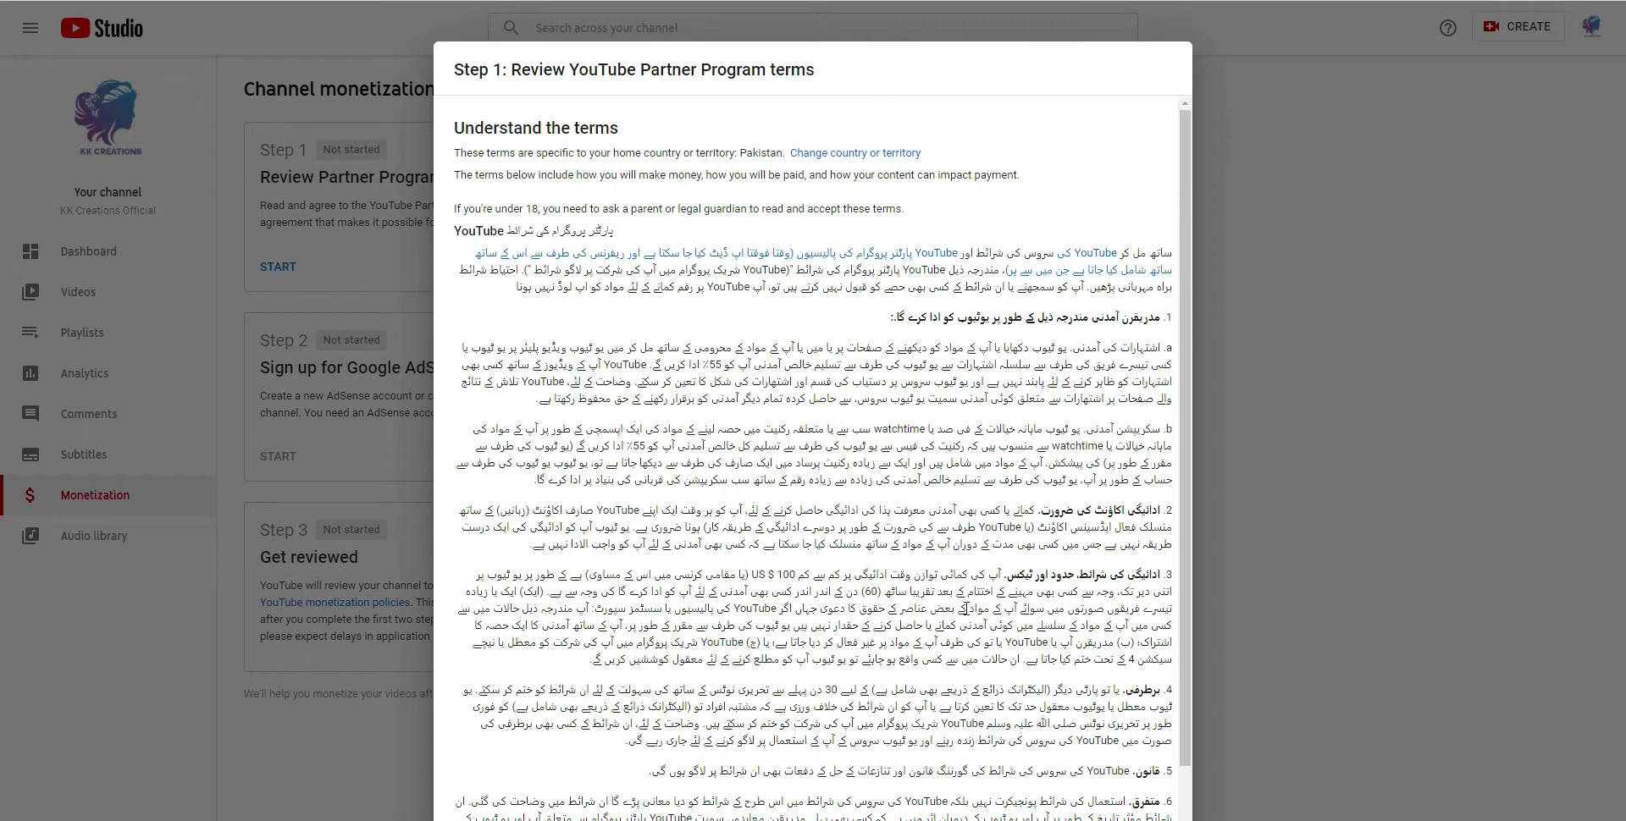
scroll(993, 725, down, 1)
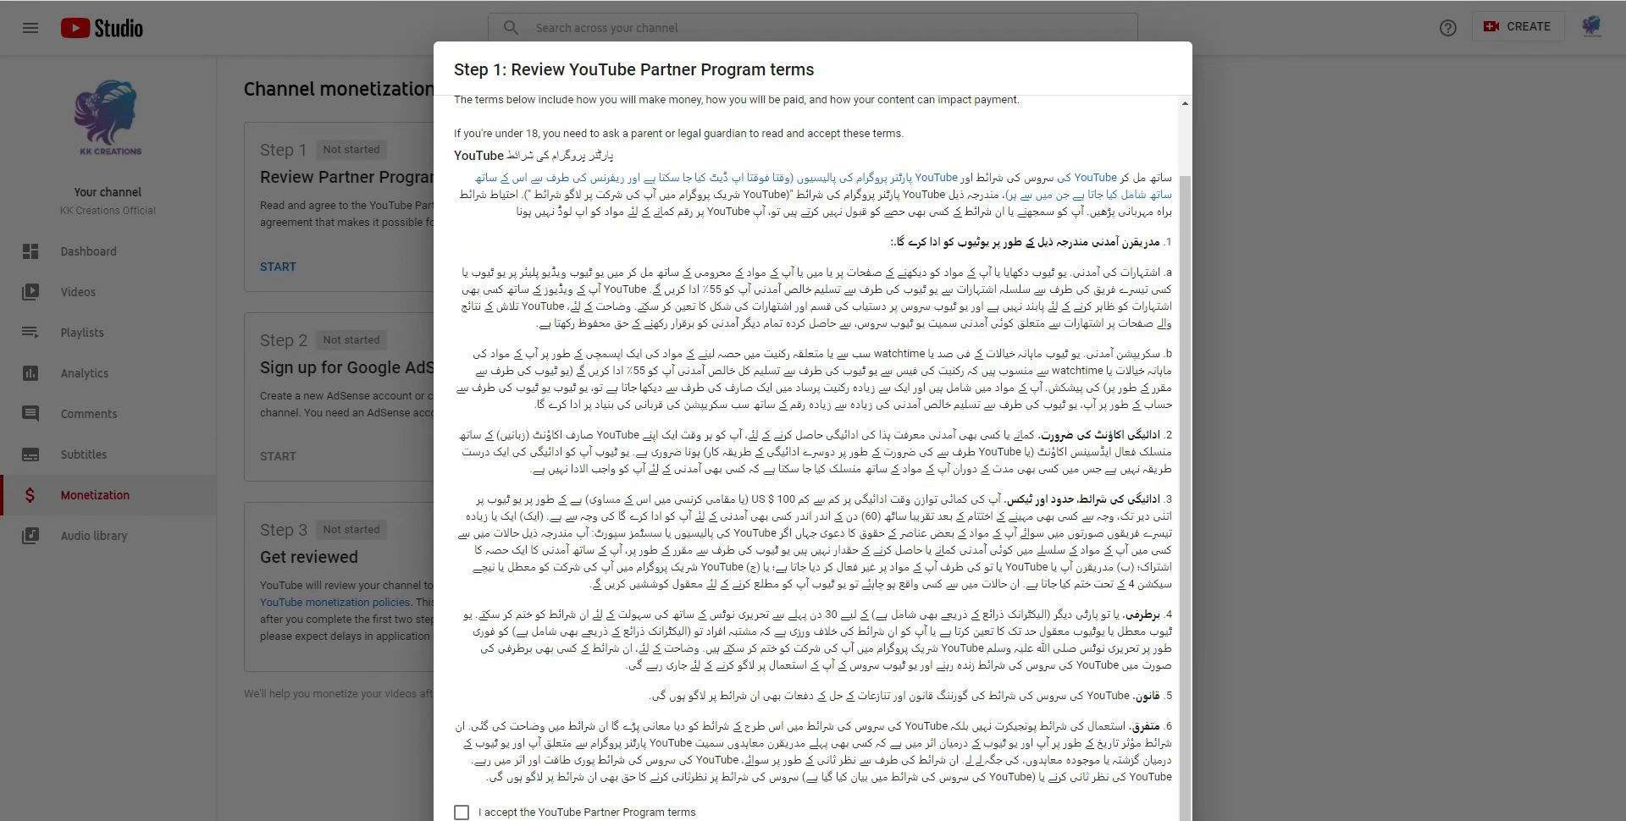
click(463, 814)
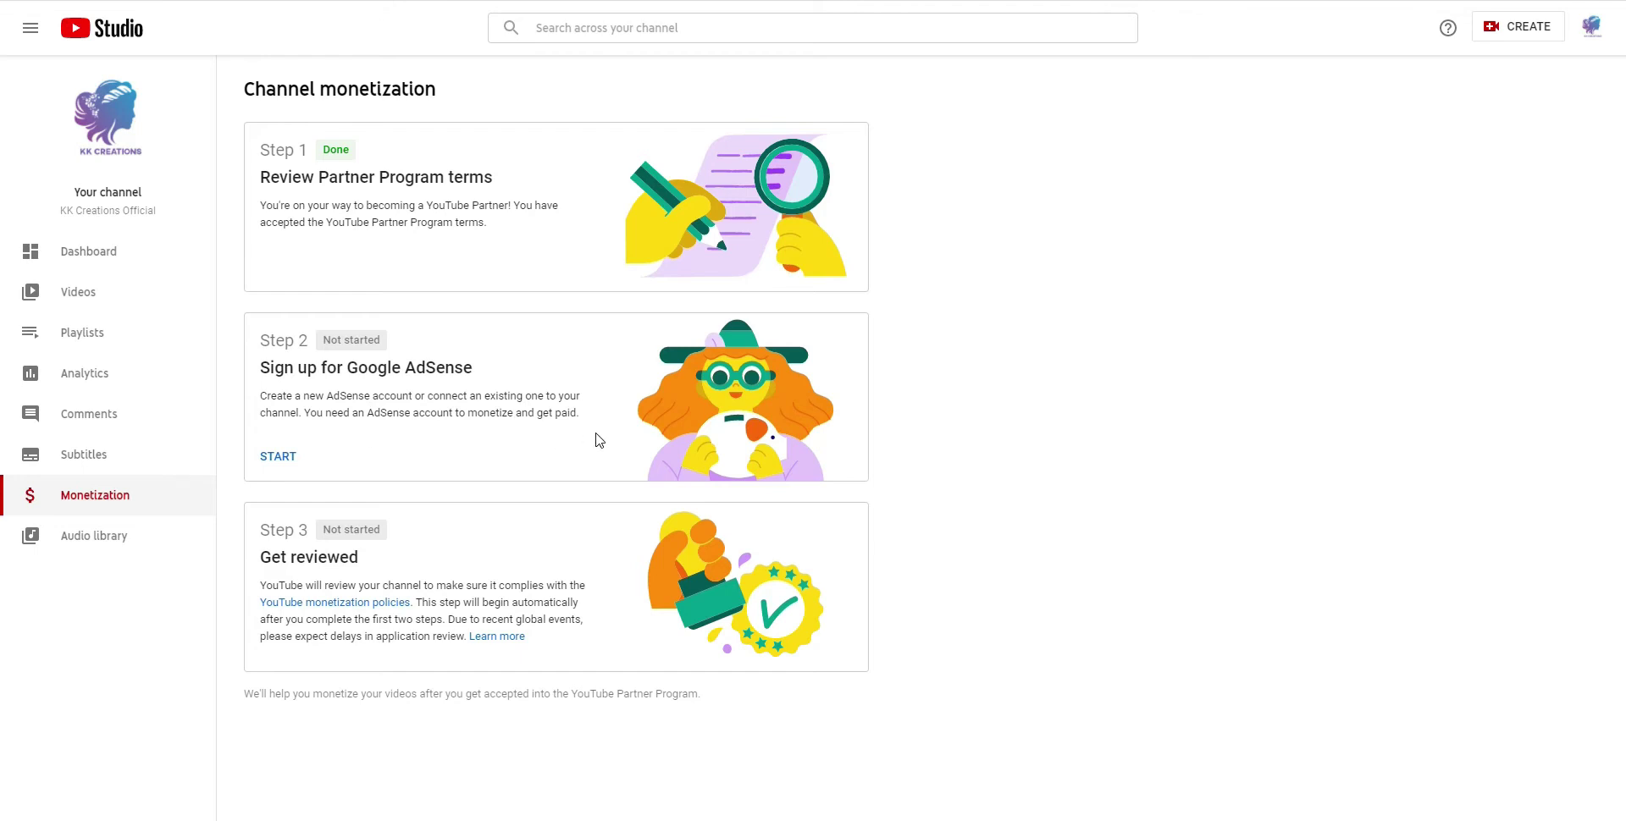
Step: Start the Google AdSense sign-up in Step 2 and request a verification code for the identity check
click(277, 463)
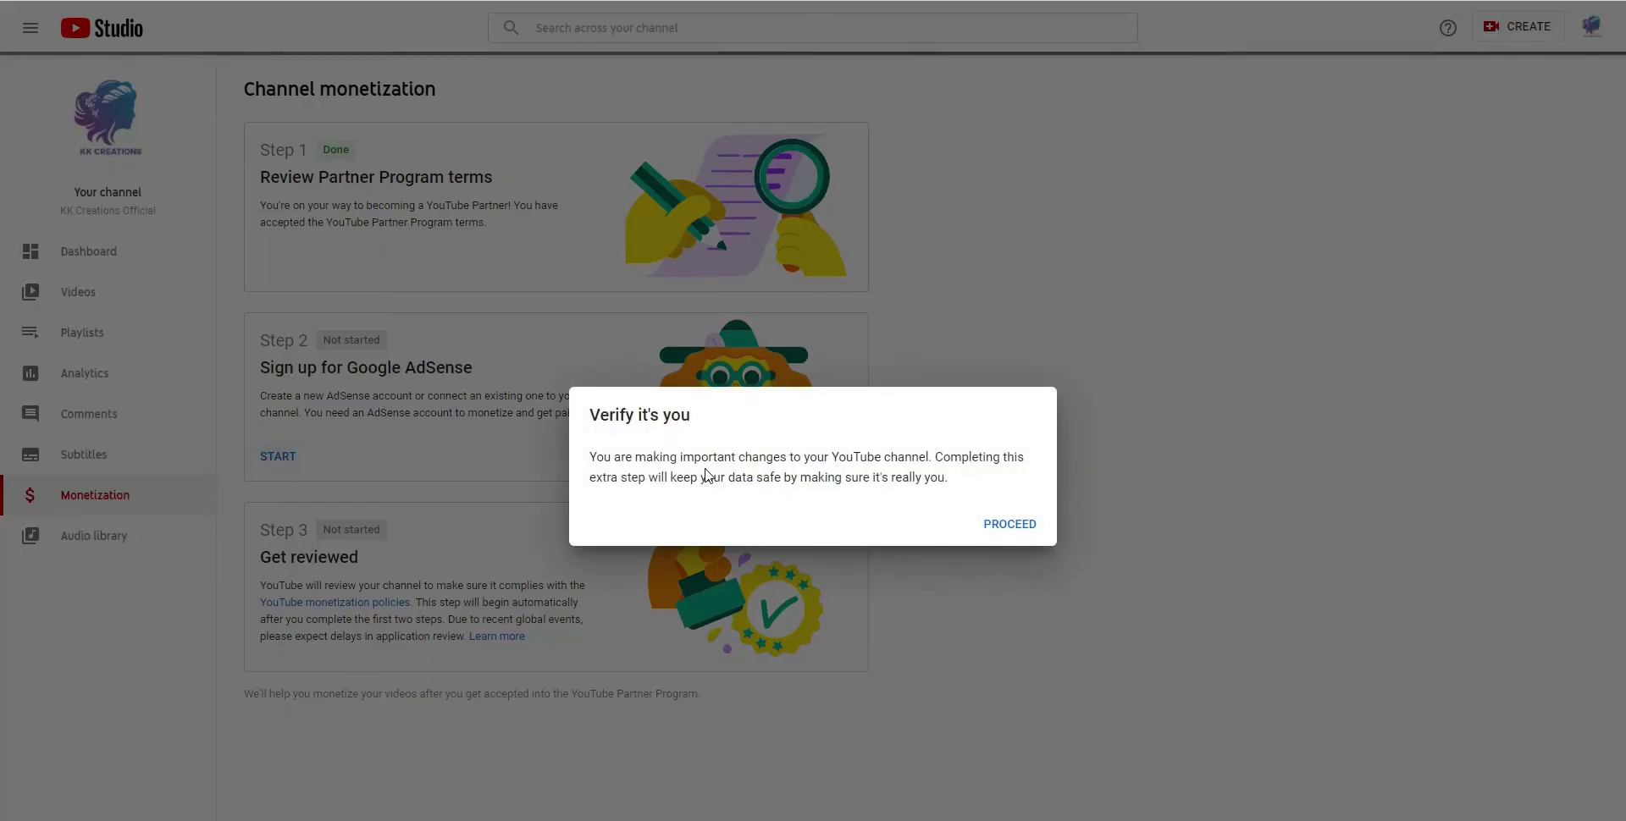
click(992, 525)
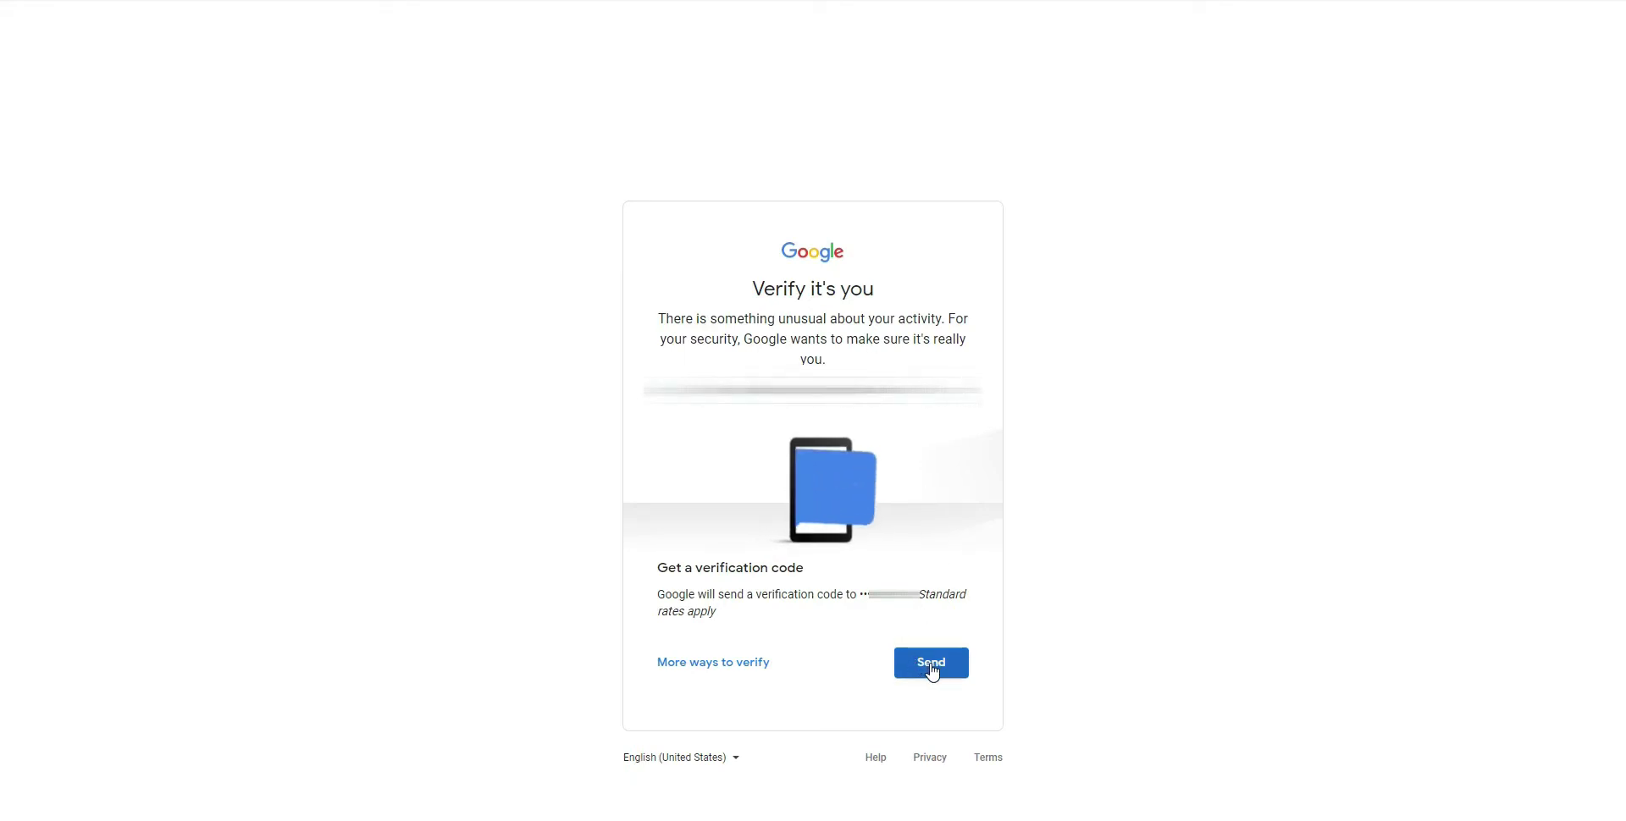
click(935, 669)
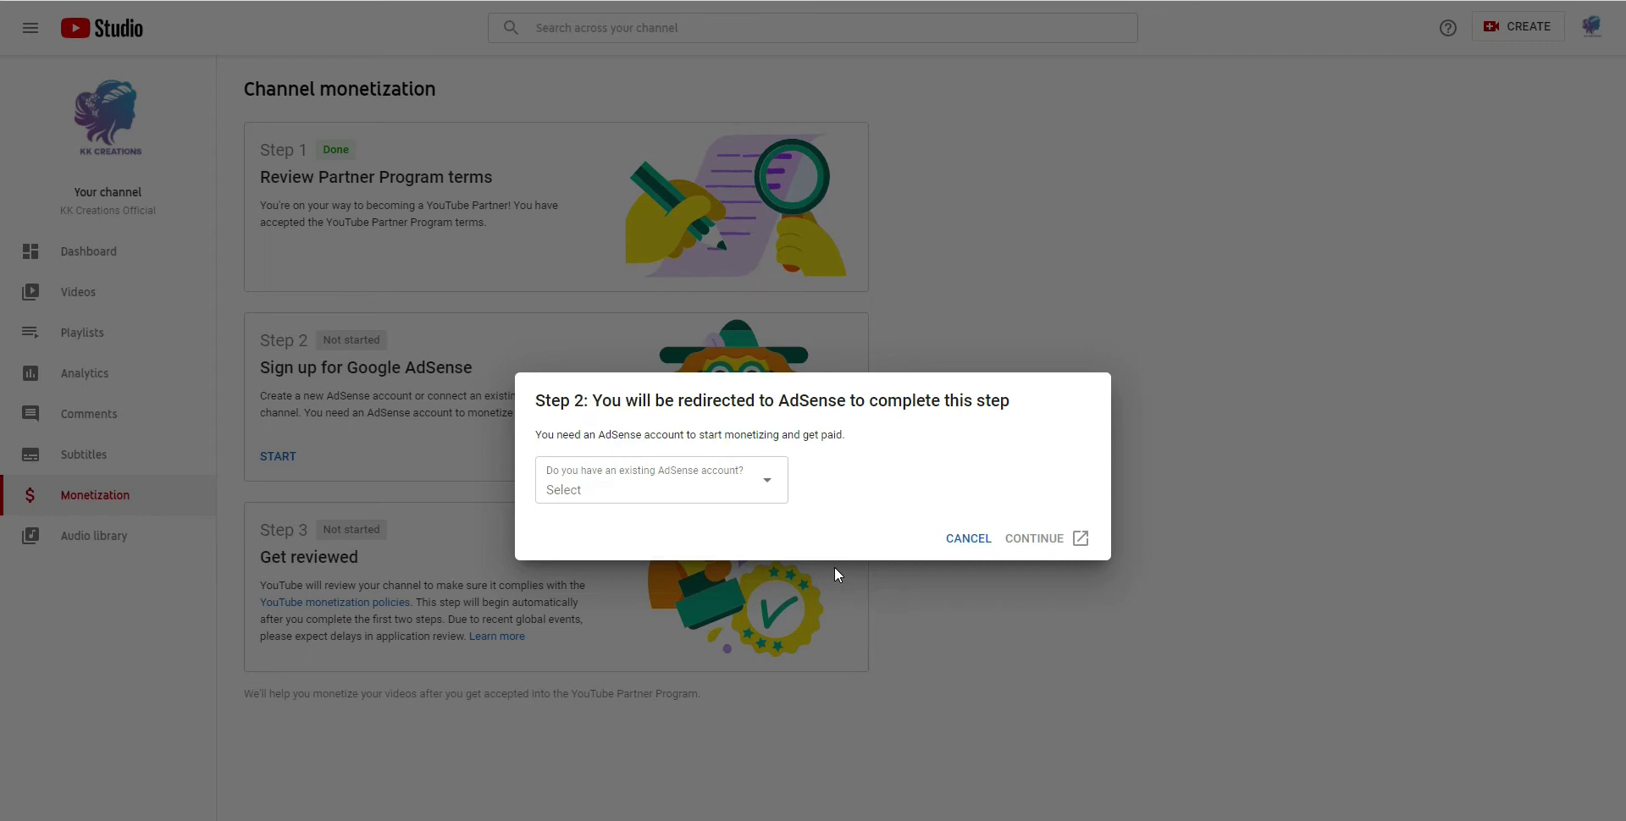
Step: Answer "No, I don't have an existing account" to the AdSense account question and continue to AdSense
click(751, 496)
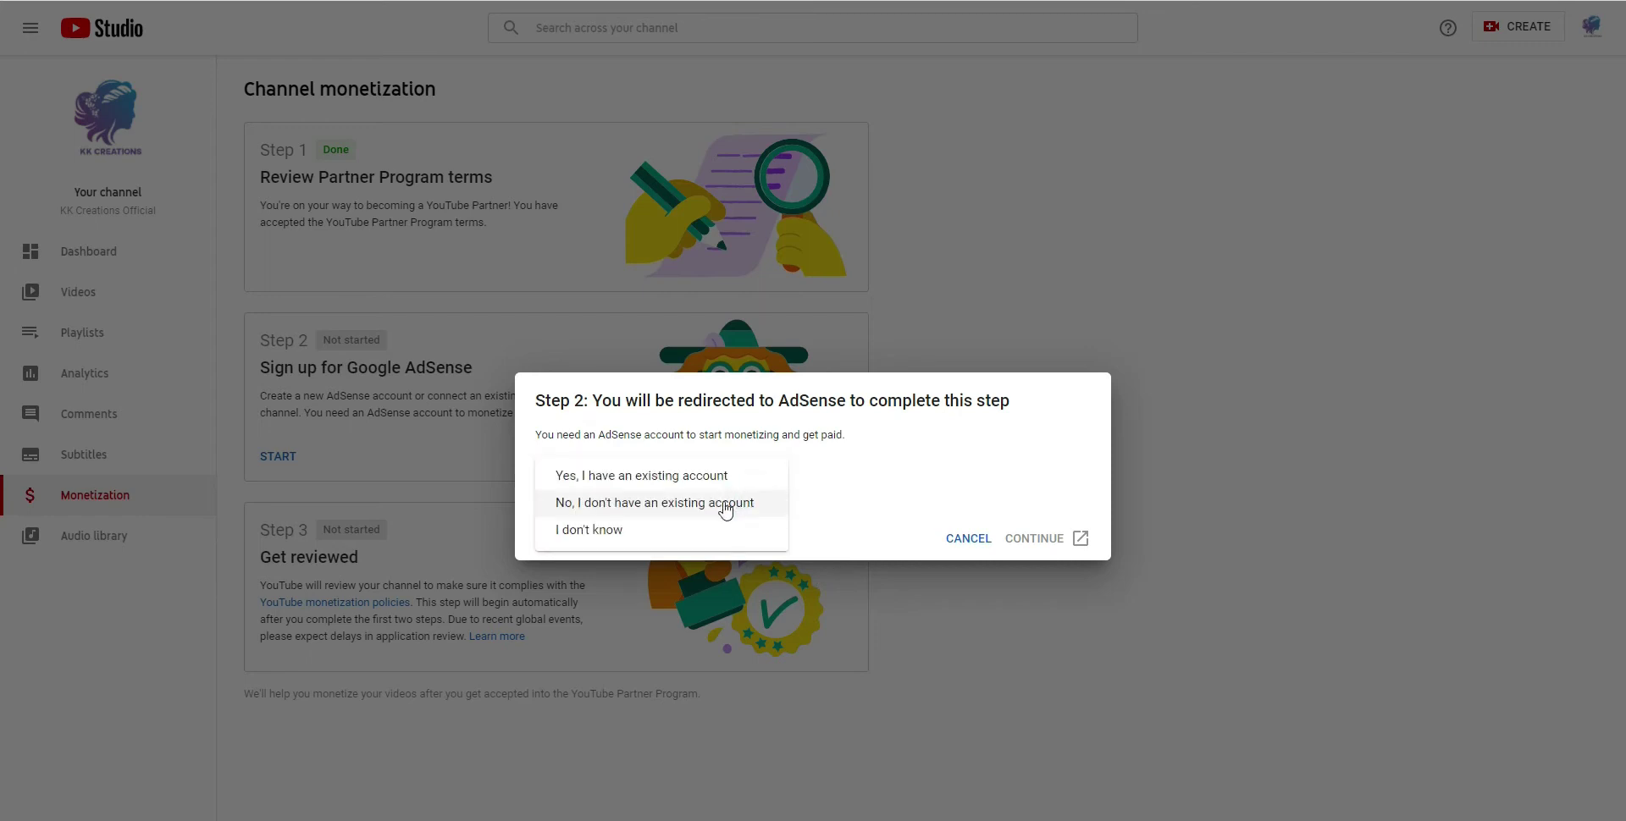
click(662, 504)
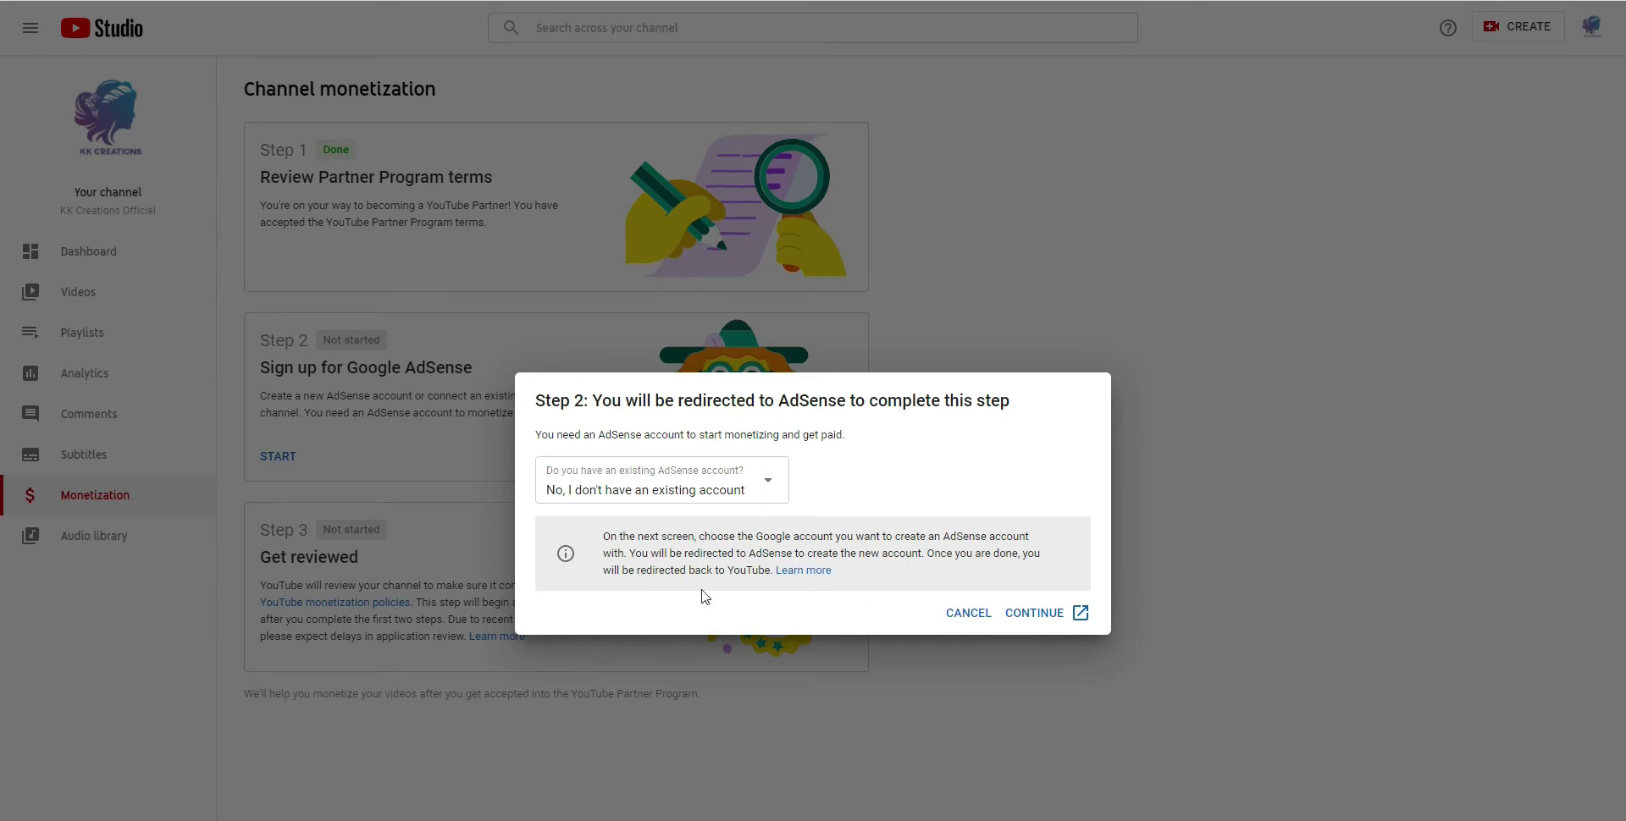
click(1057, 614)
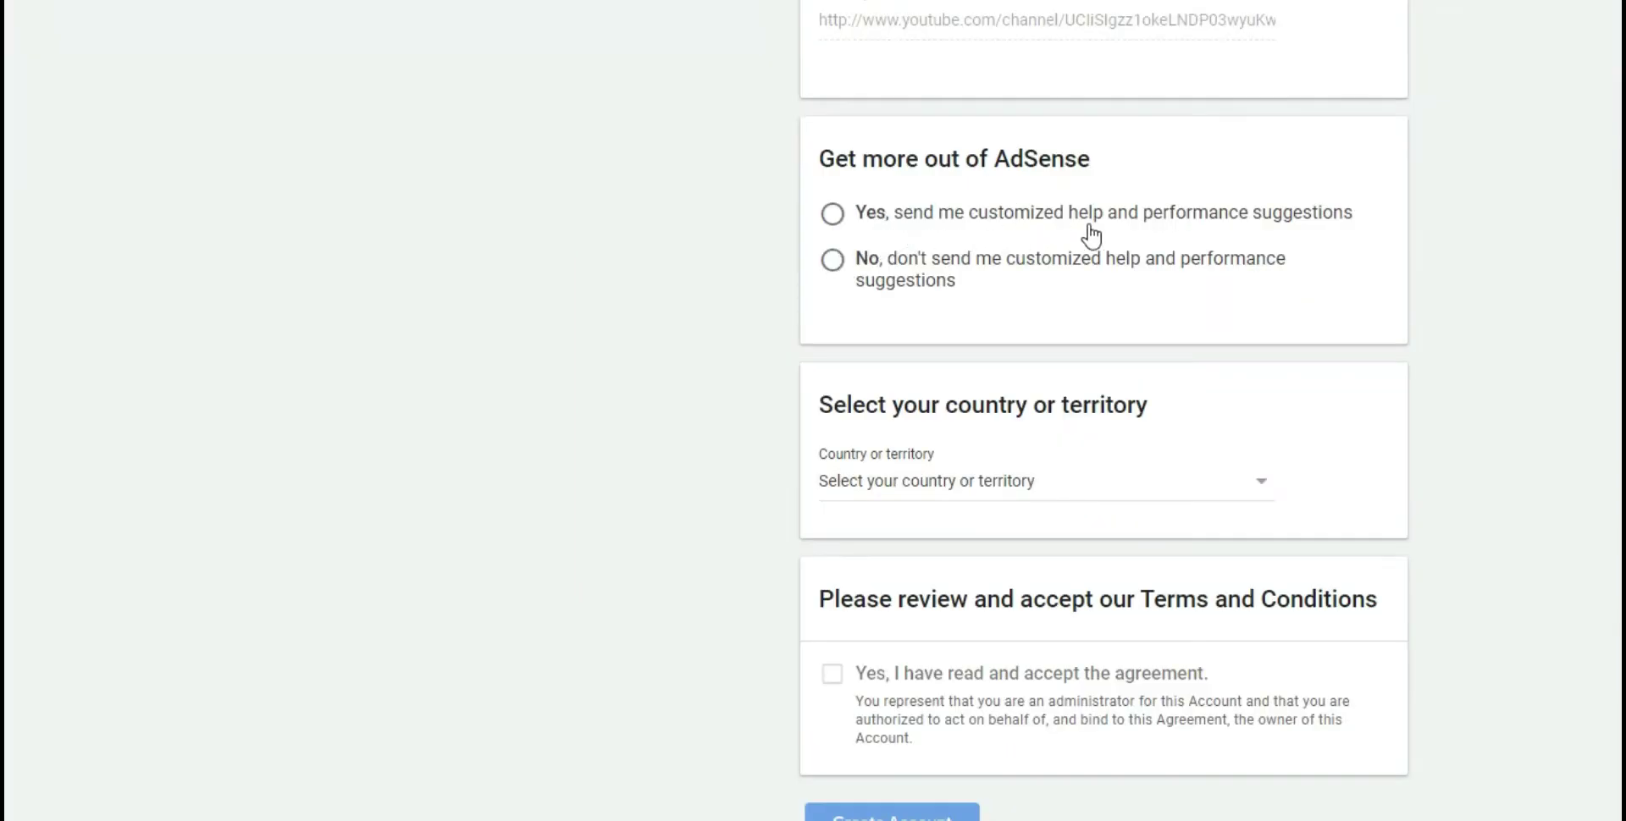
Step: Decline customized help and performance suggestions and set the country or territory to Pakistan in the AdSense sign-up form
click(847, 224)
click(829, 252)
click(1093, 487)
scroll(962, 737, down, 10)
scroll(944, 701, down, 18)
scroll(946, 703, down, 15)
scroll(946, 703, down, 16)
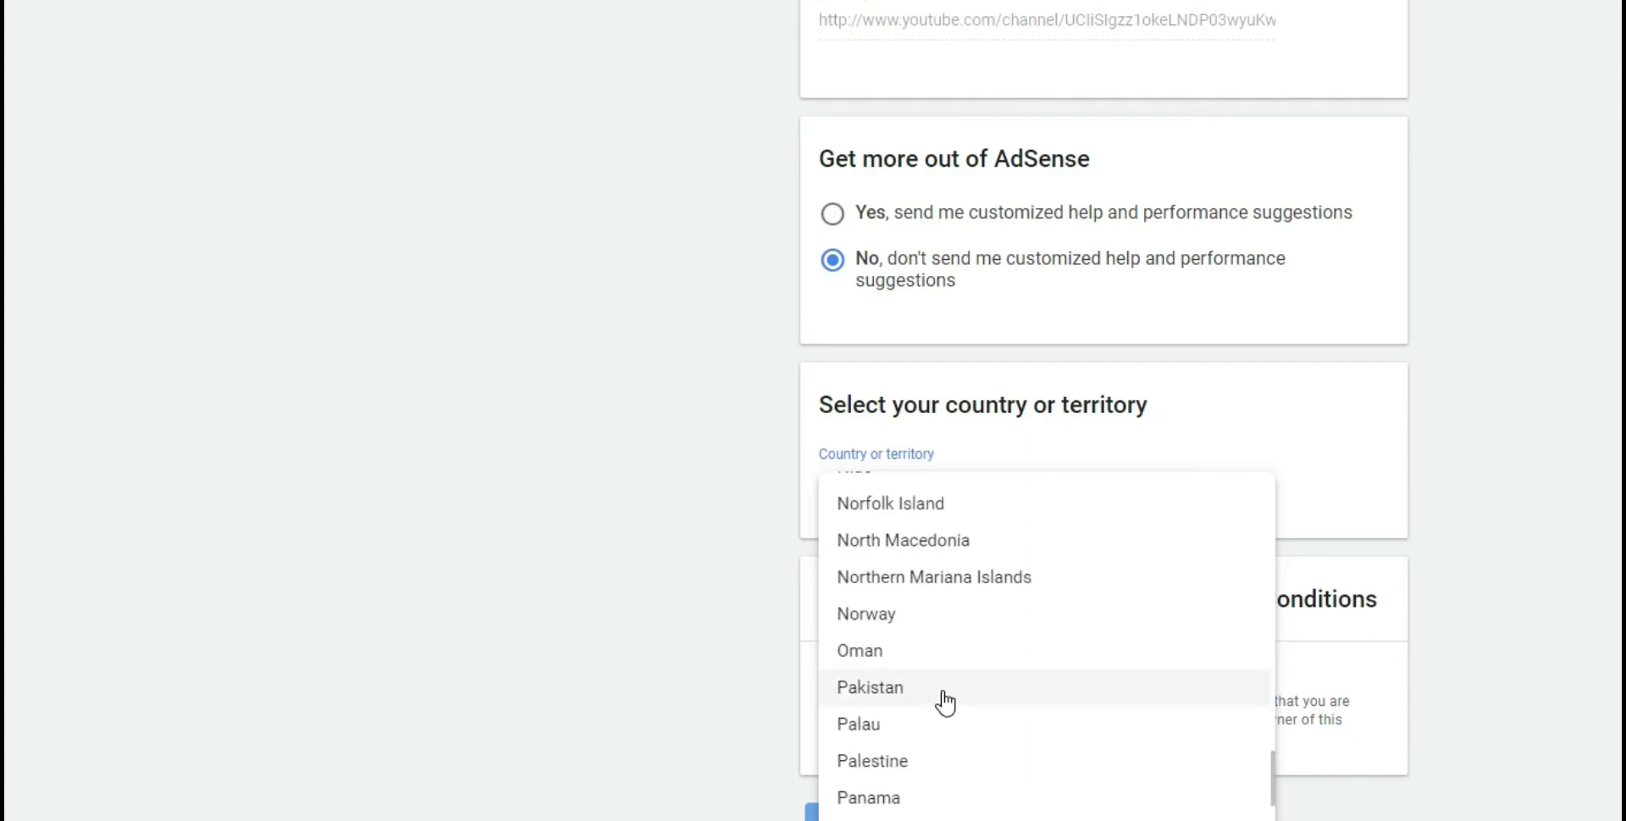
click(905, 693)
Step: Read through the AdSense Online Terms of Service, accept the agreement and create the account
scroll(1119, 677, down, 5)
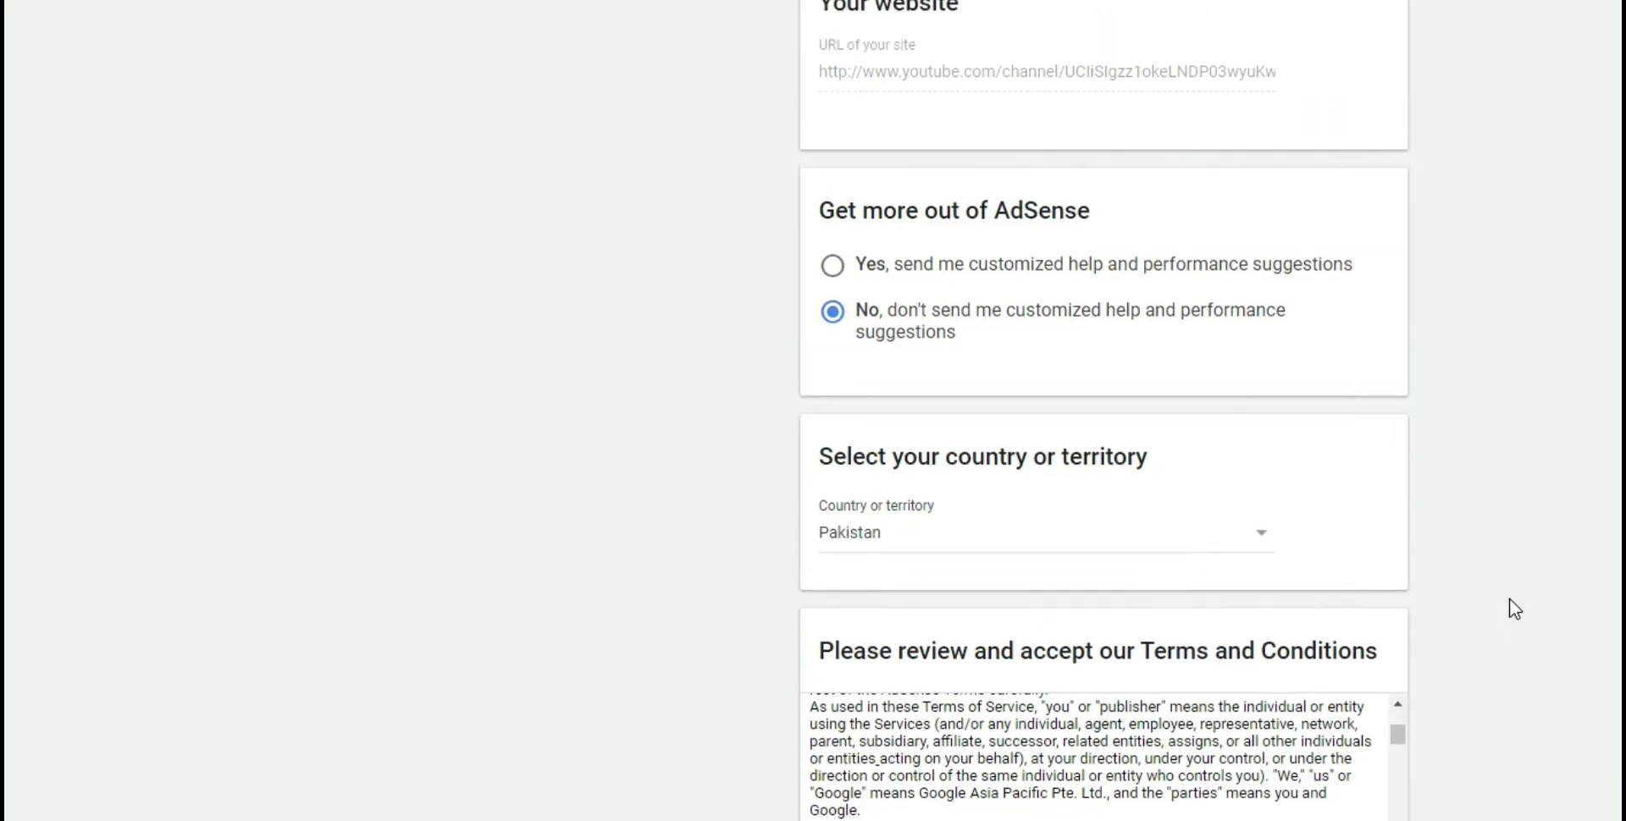
scroll(1509, 598, down, 1)
scroll(808, 593, up, 3)
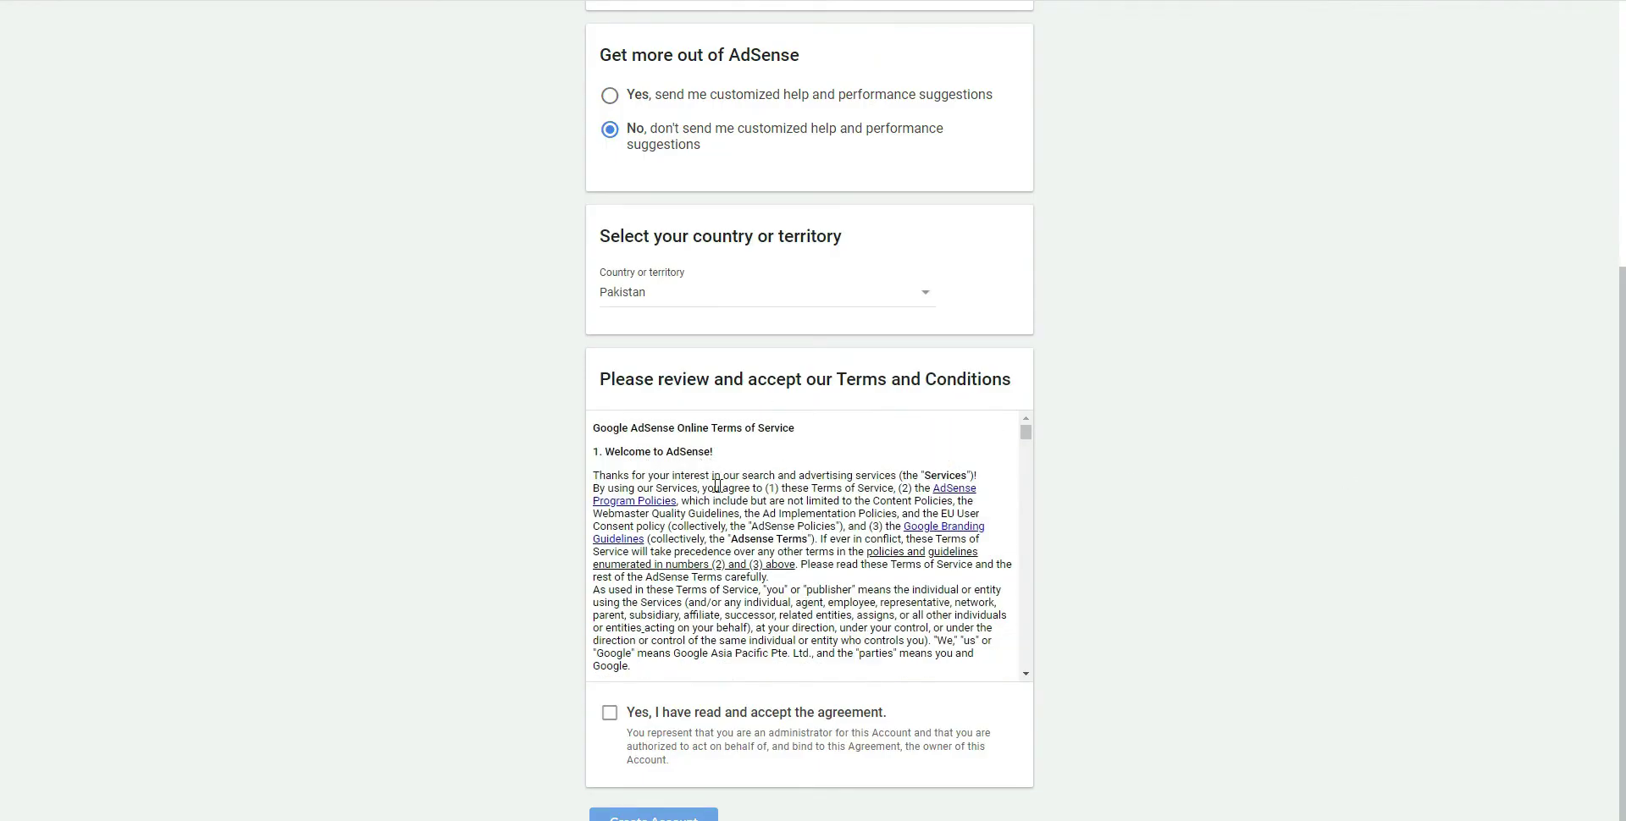
scroll(668, 481, down, 3)
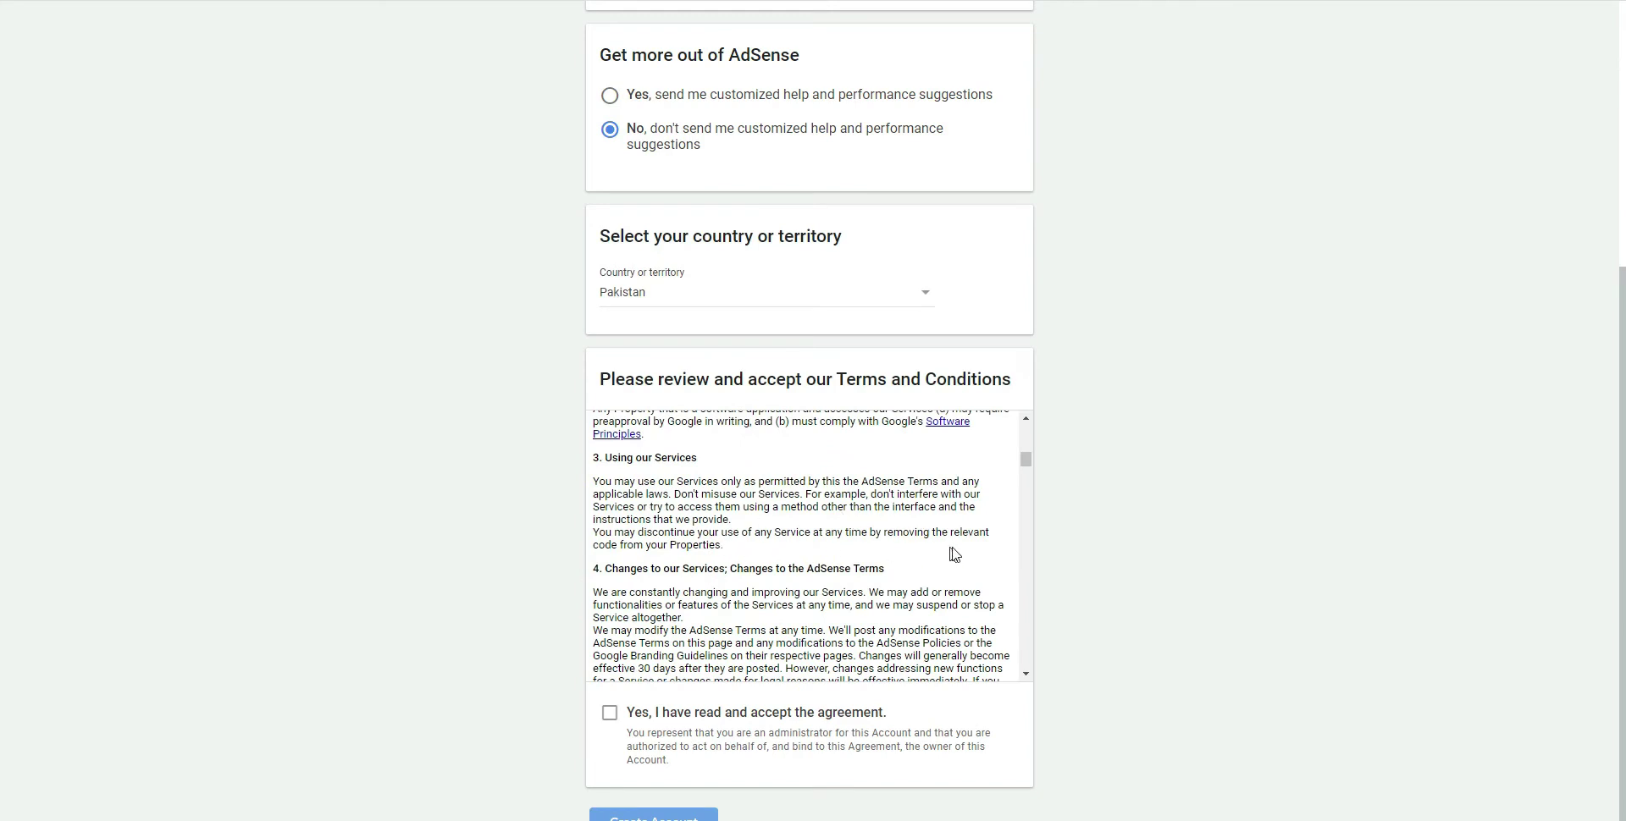
scroll(651, 587, down, 3)
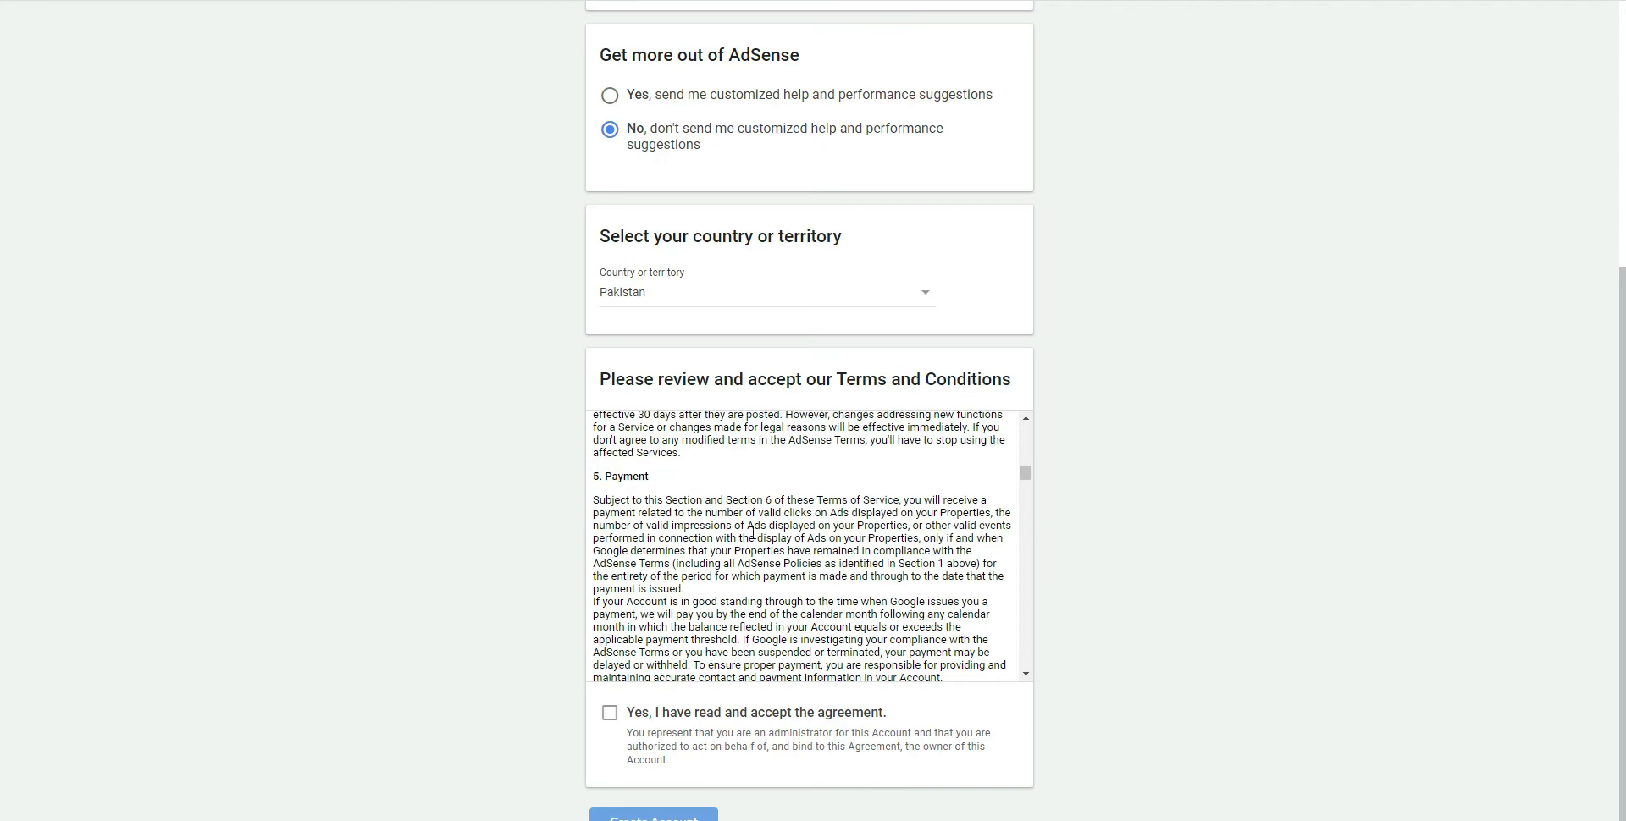
scroll(737, 521, down, 5)
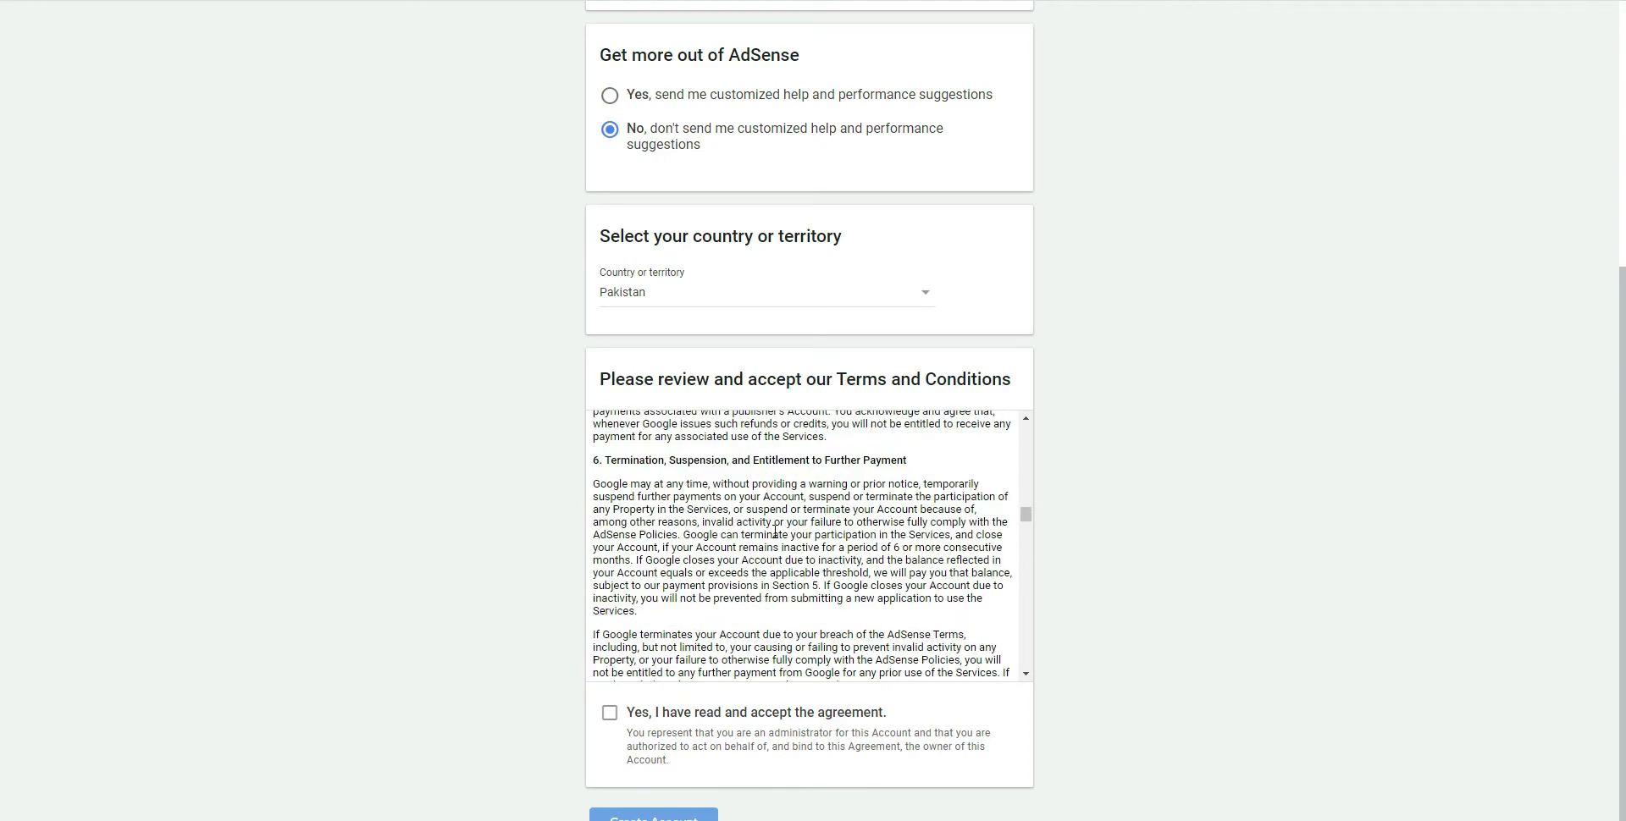
scroll(775, 531, down, 4)
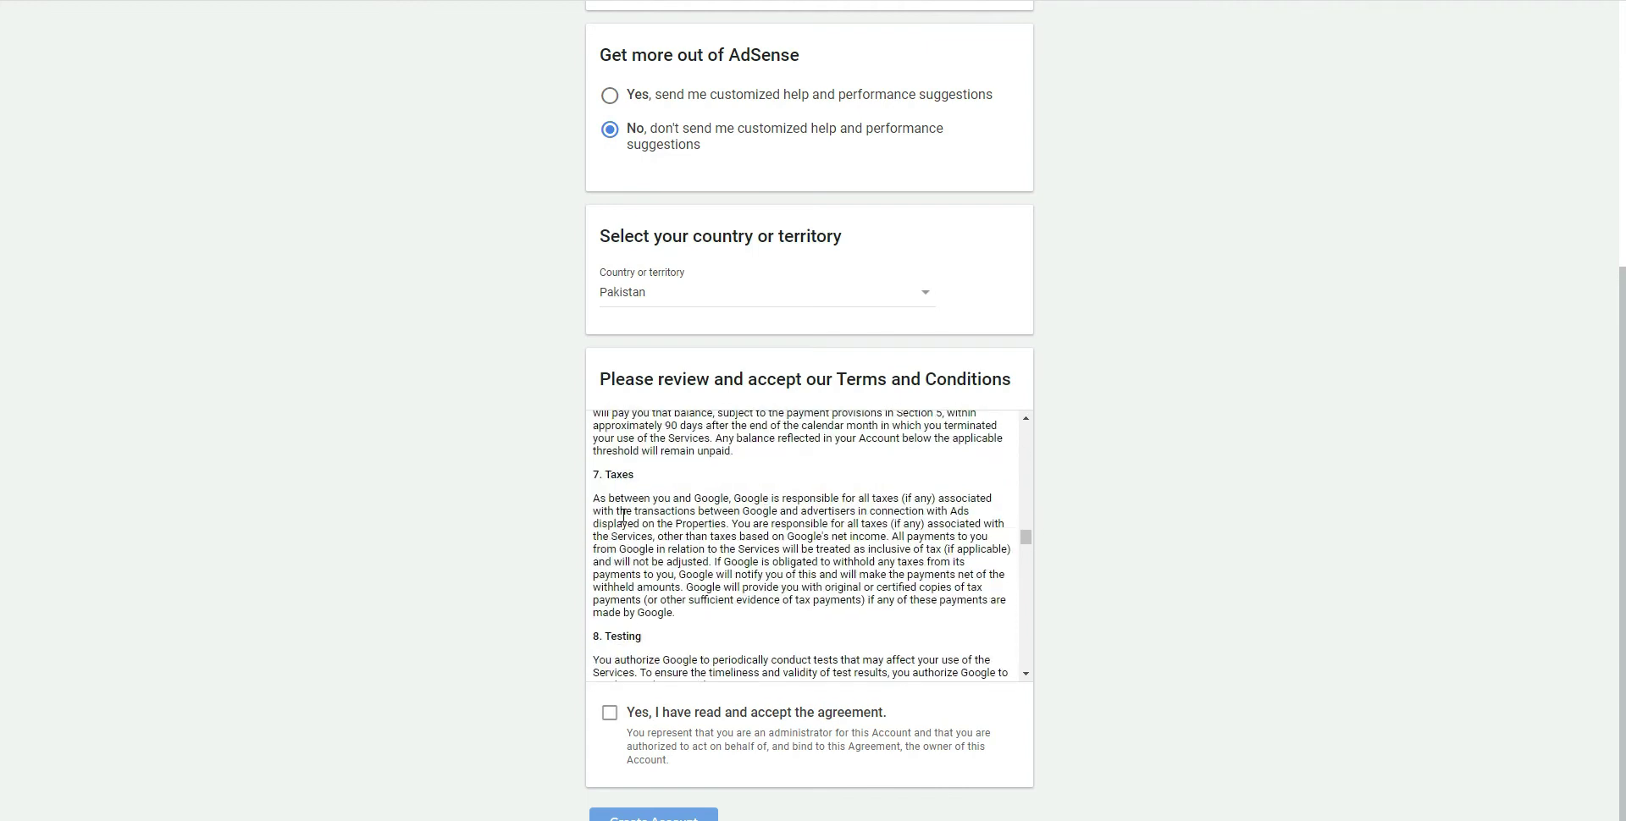
scroll(661, 517, down, 2)
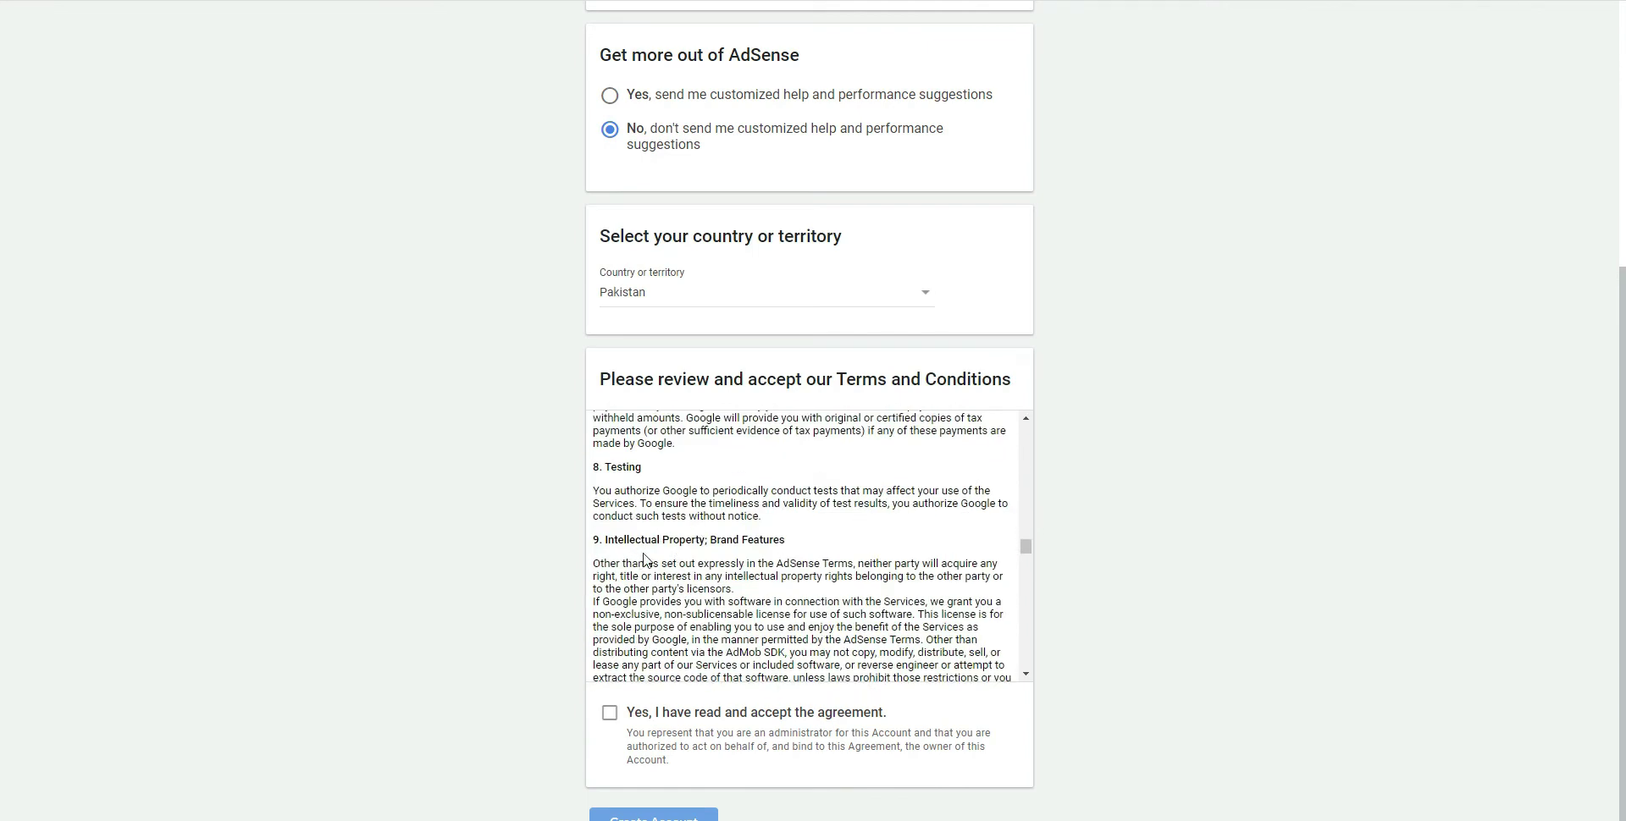
scroll(639, 561, down, 15)
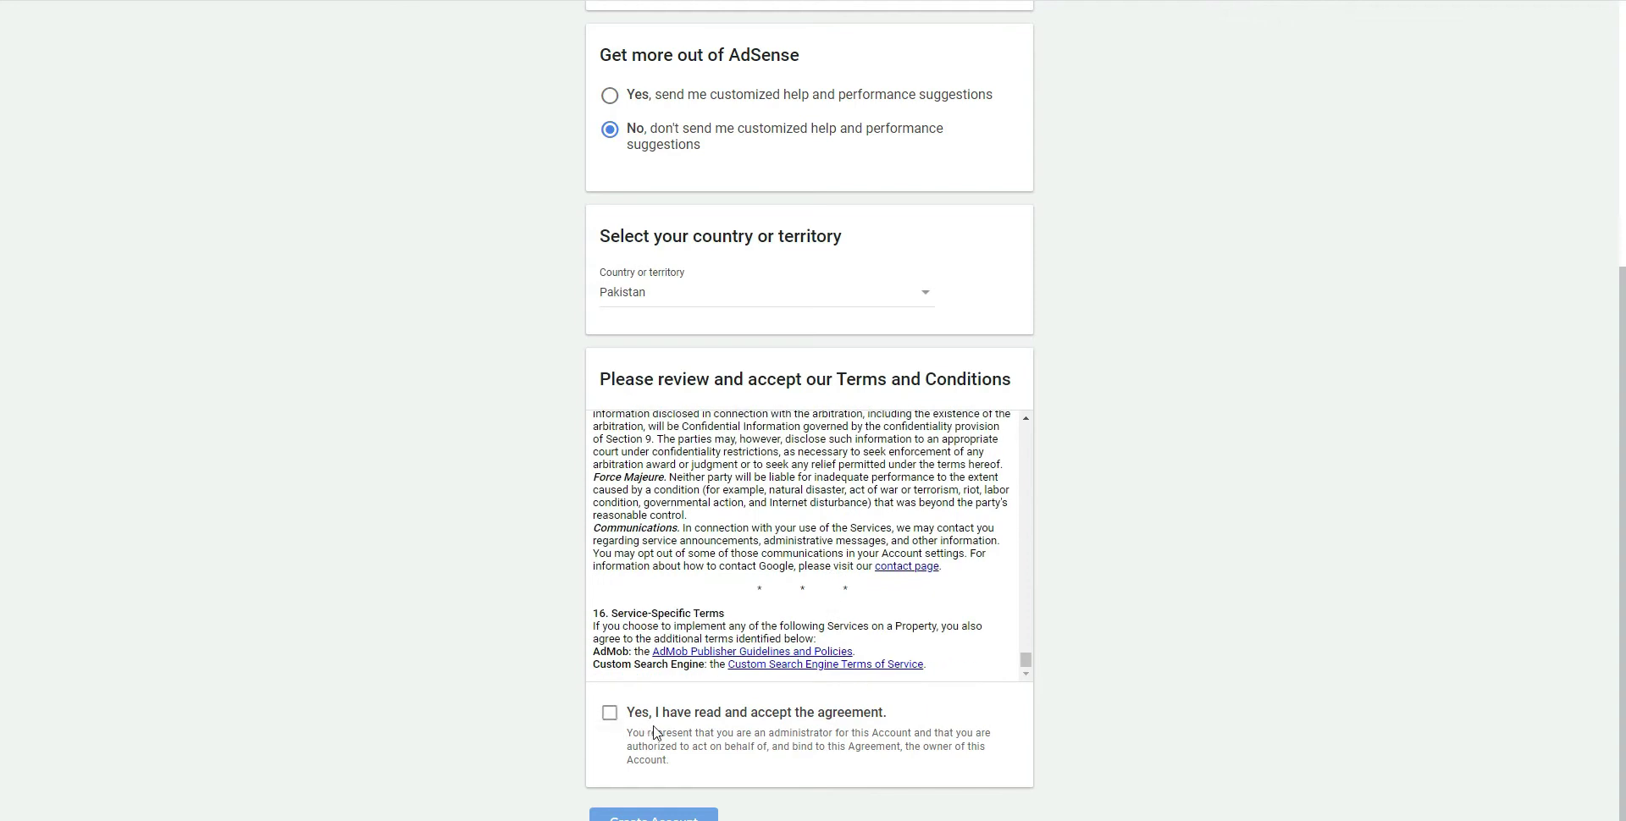
click(610, 716)
click(653, 815)
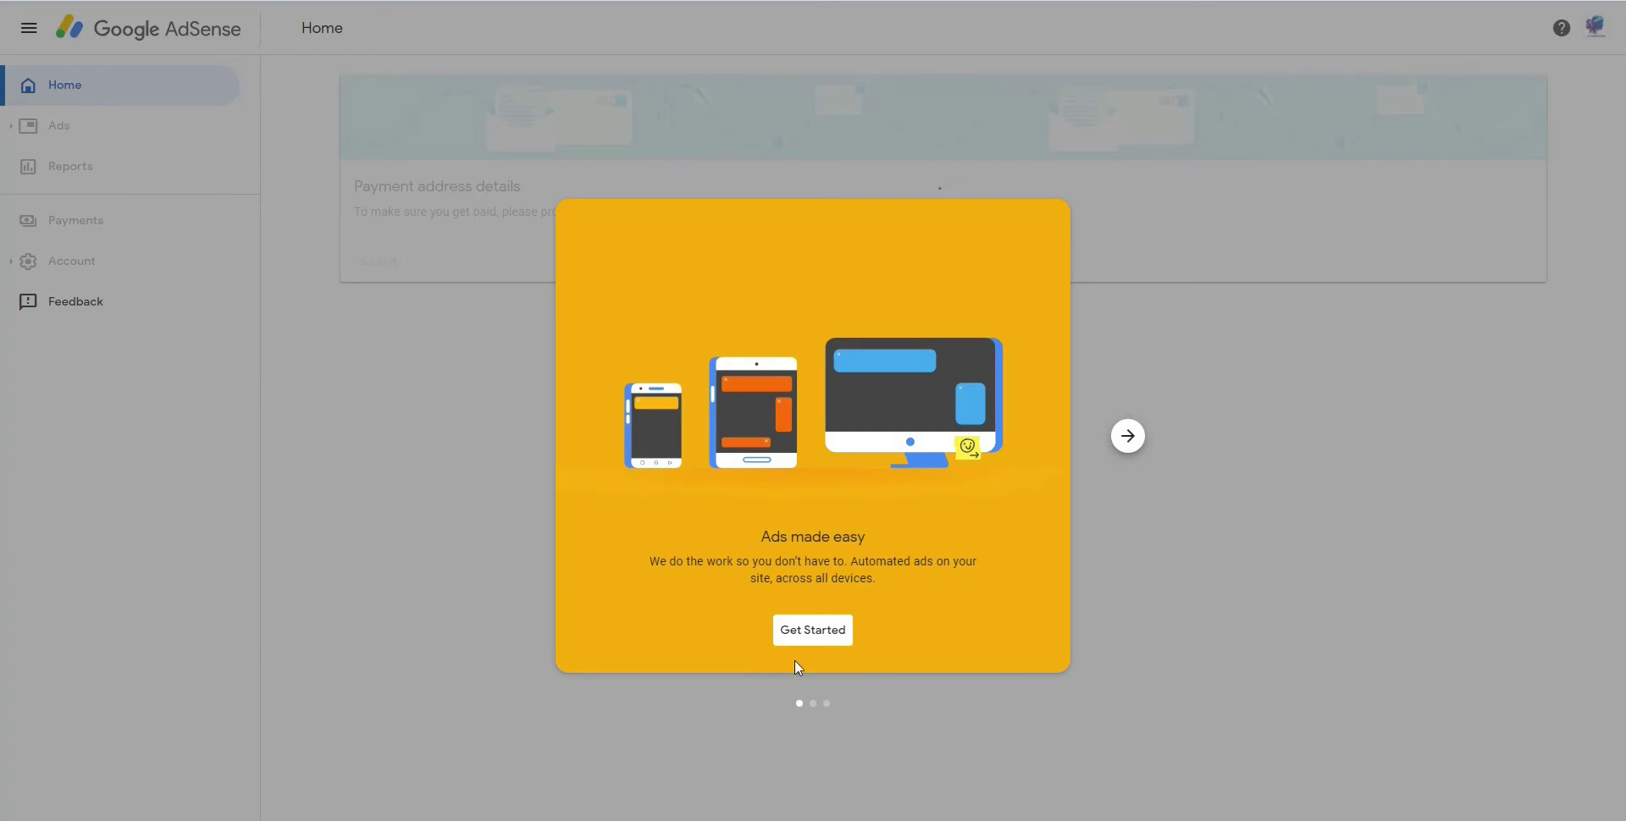
Step: Go through the three AdSense introduction slides and get started with the payment address form
click(1128, 436)
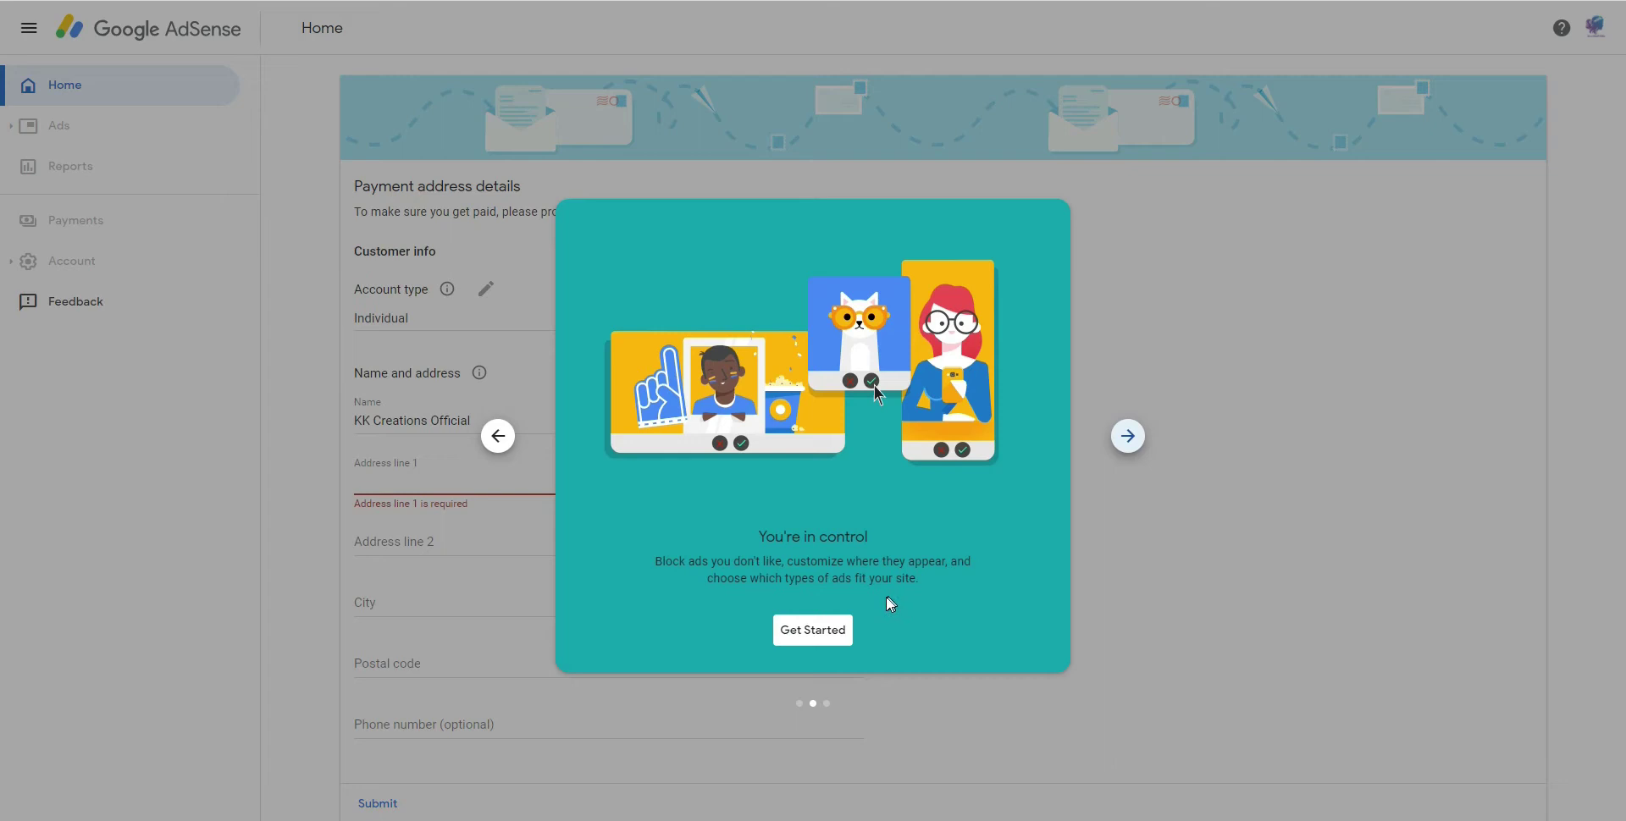
click(1127, 436)
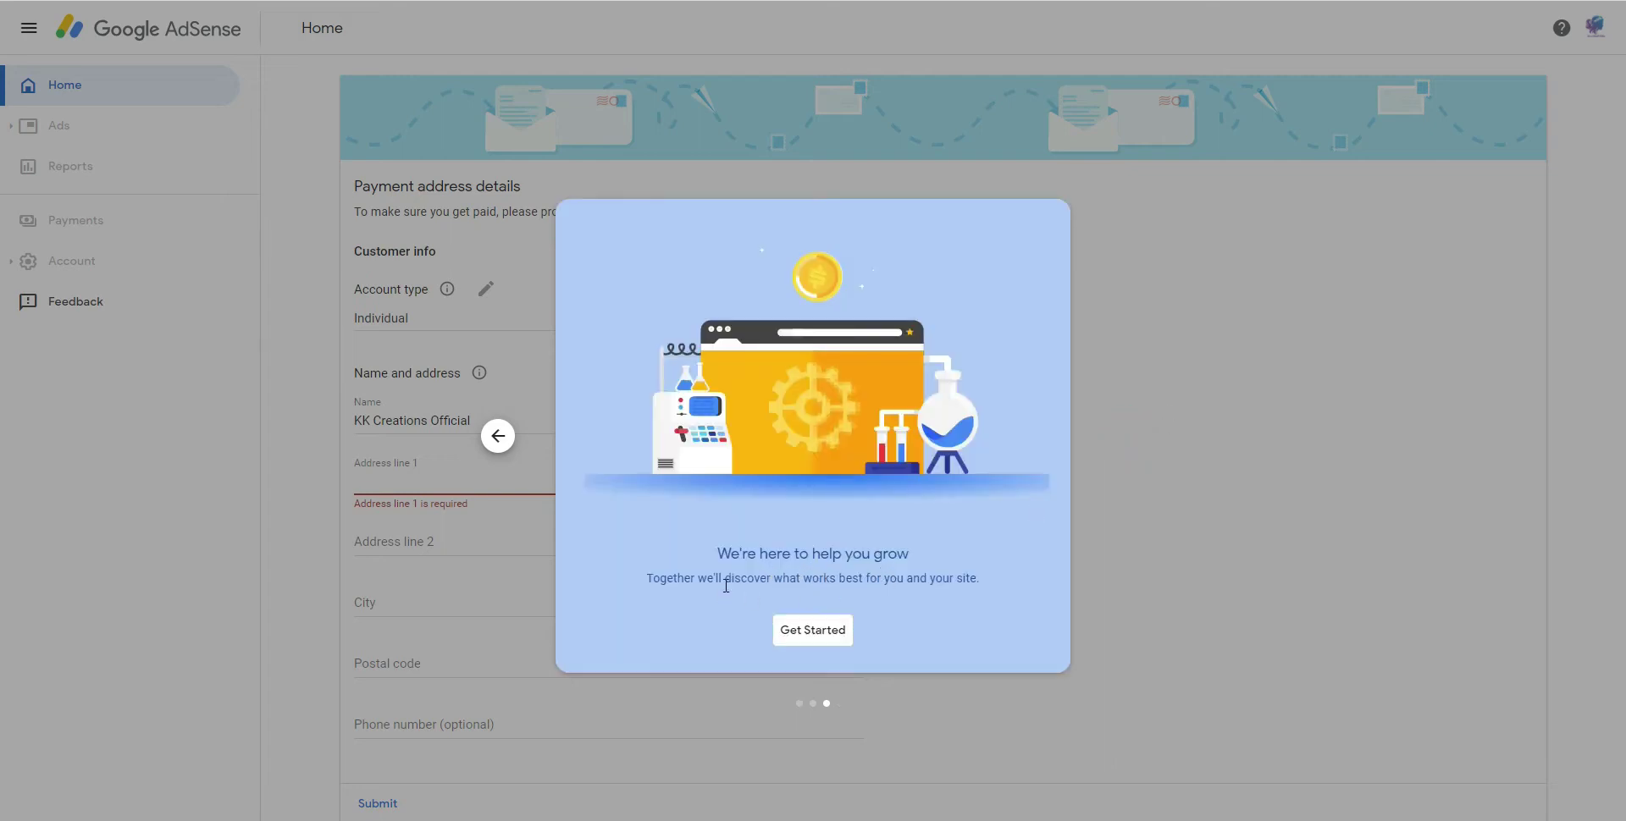
click(784, 629)
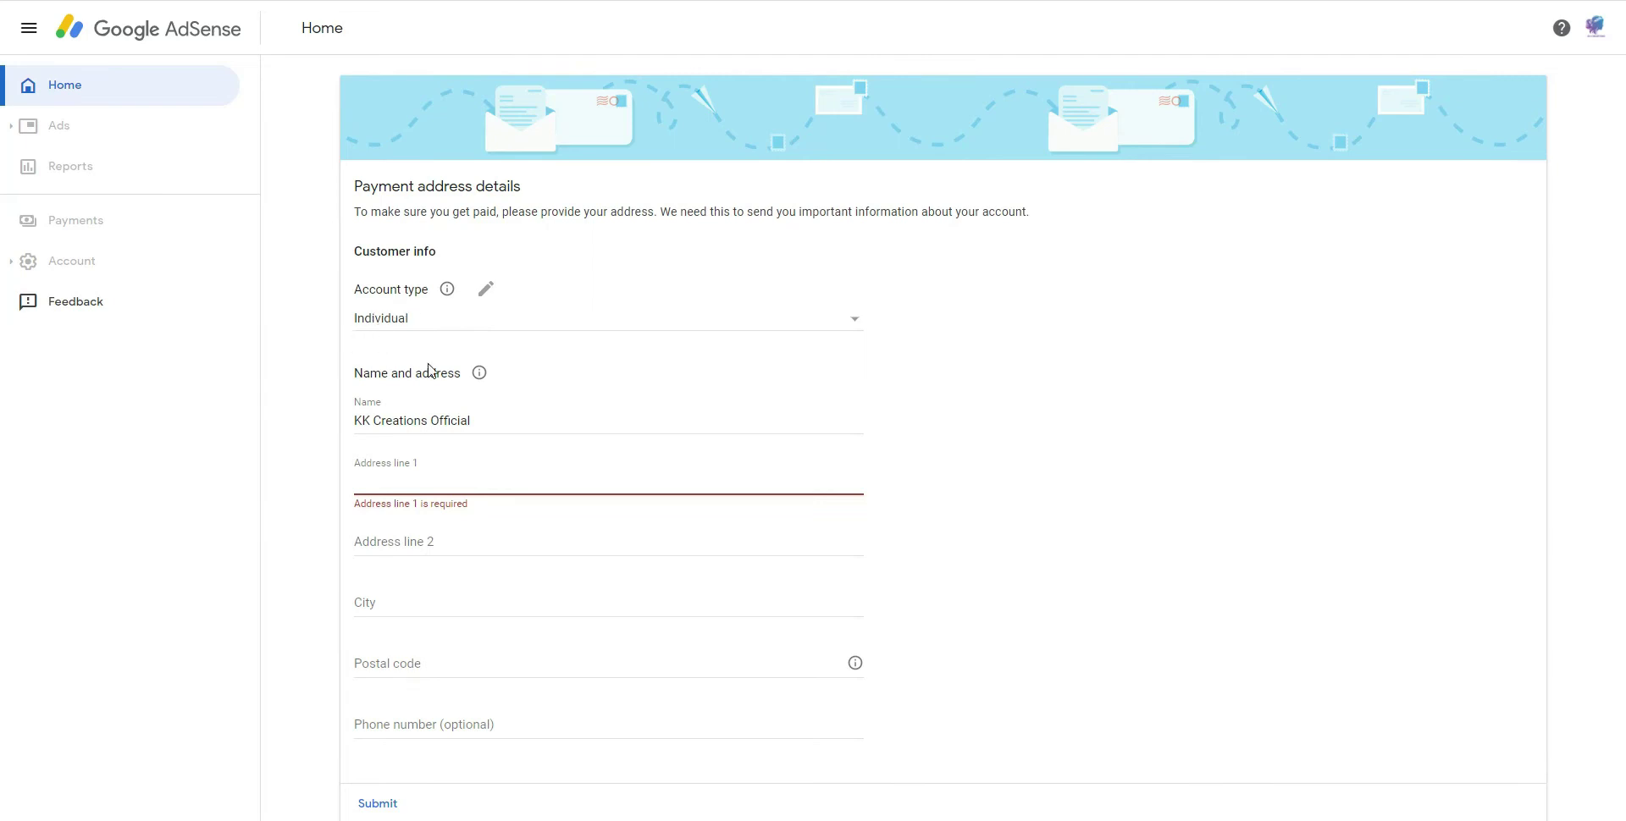
Step: Submit the payment address details with the account holder's name, both address lines, city, postal code and phone number, and return to YouTube
triple_click(492, 420)
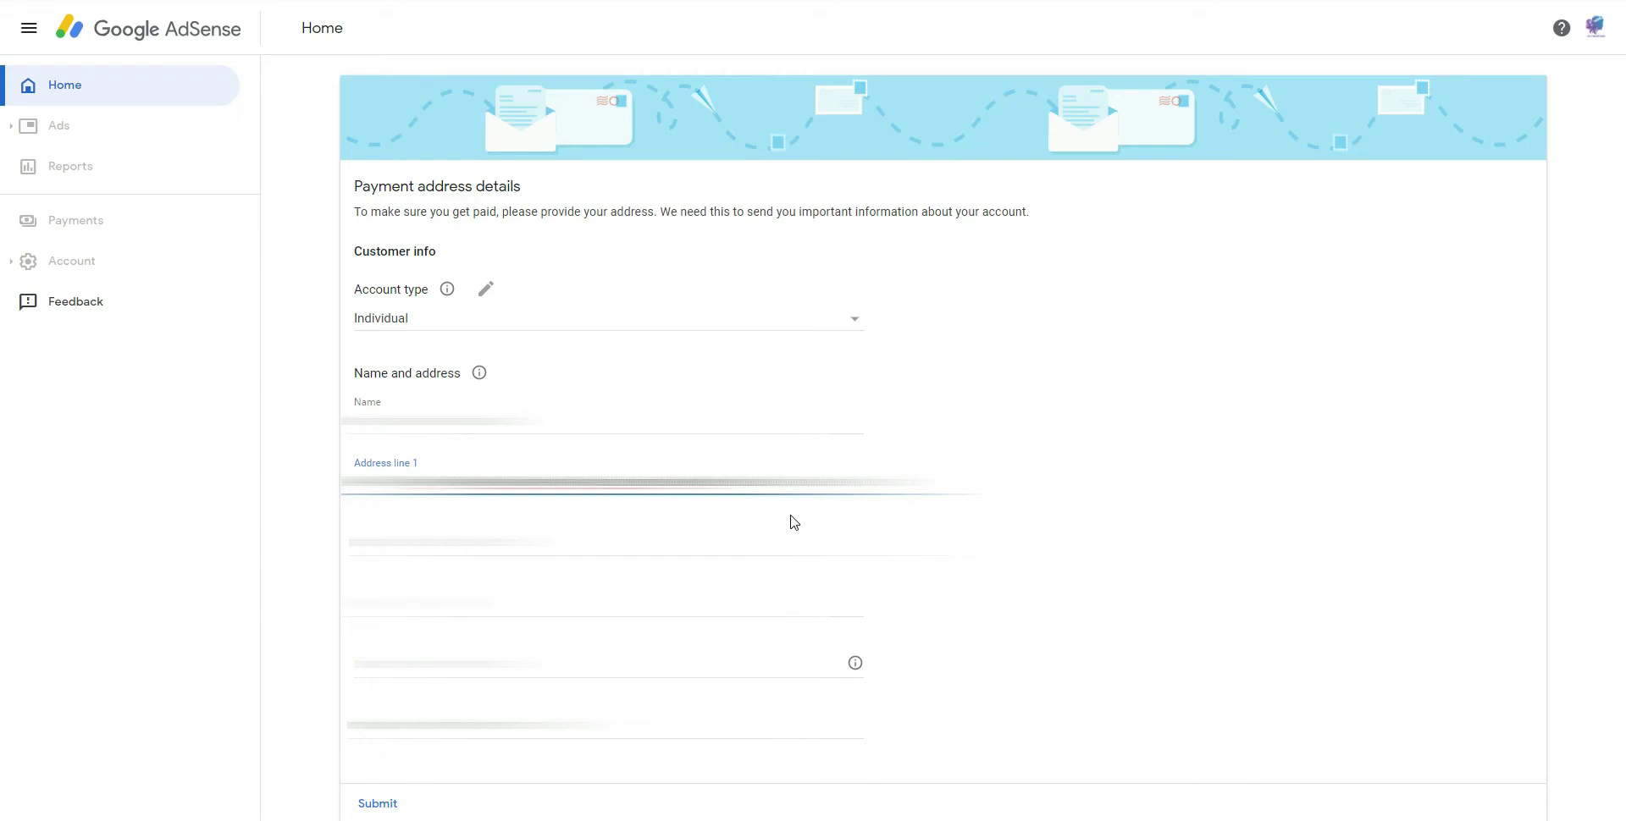
click(382, 535)
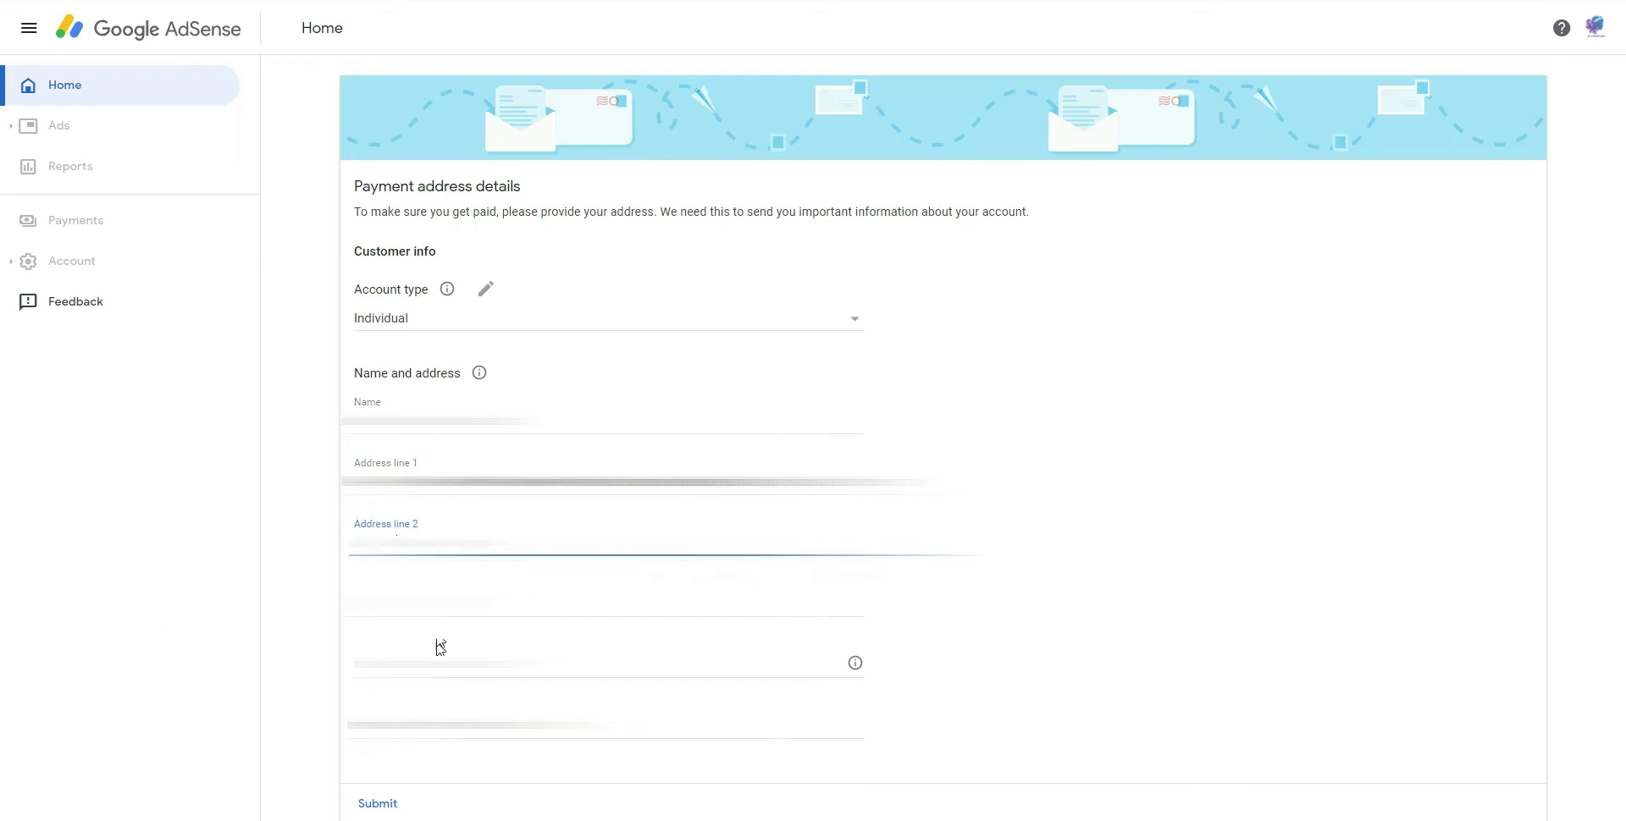
click(408, 592)
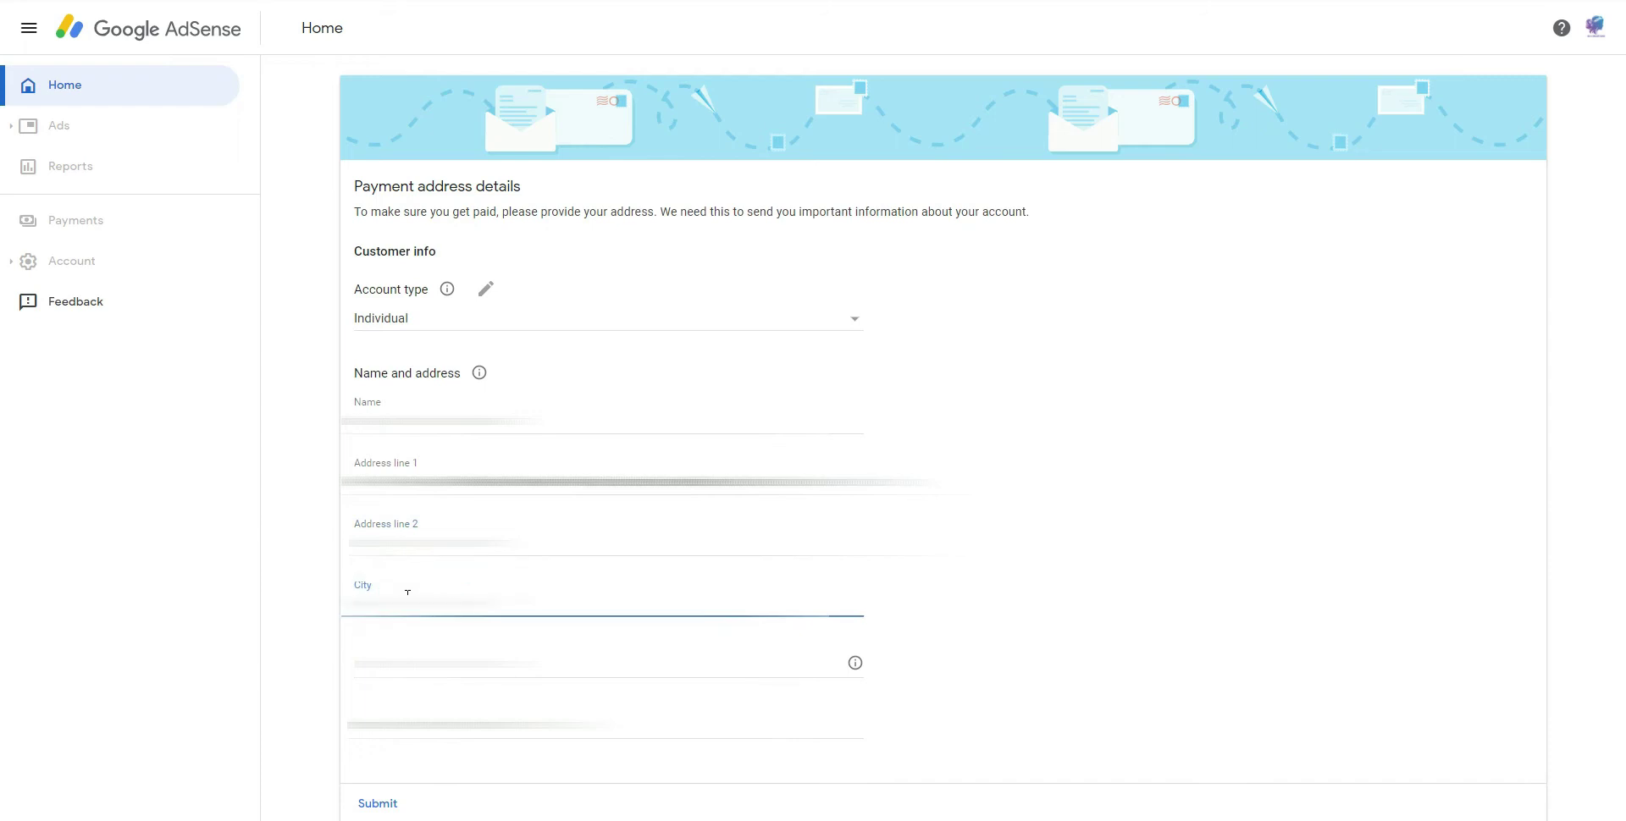
click(385, 656)
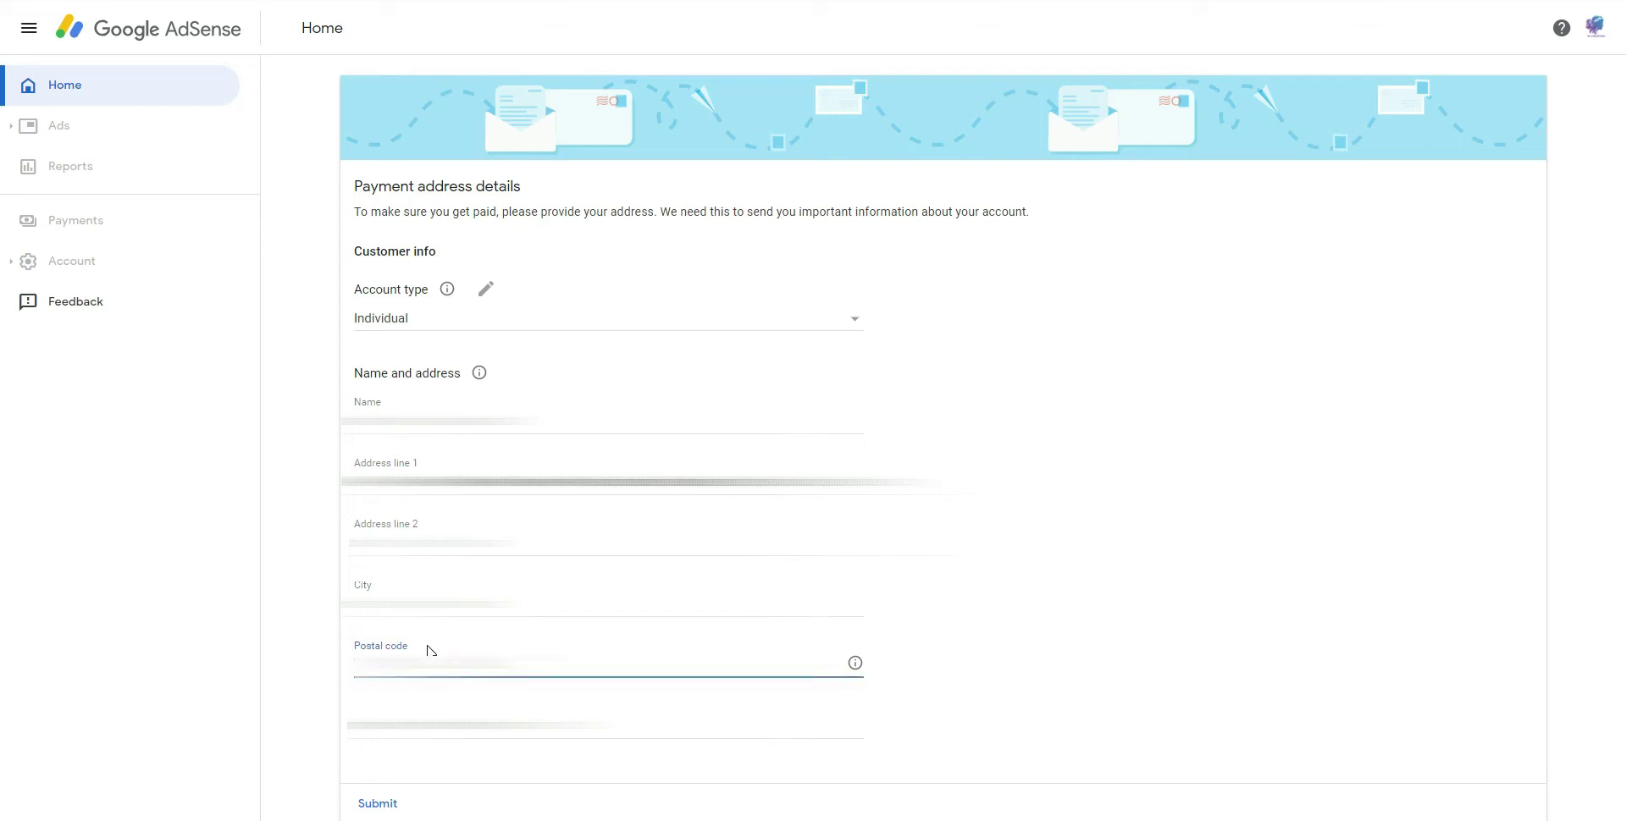
click(387, 764)
key(Tab)
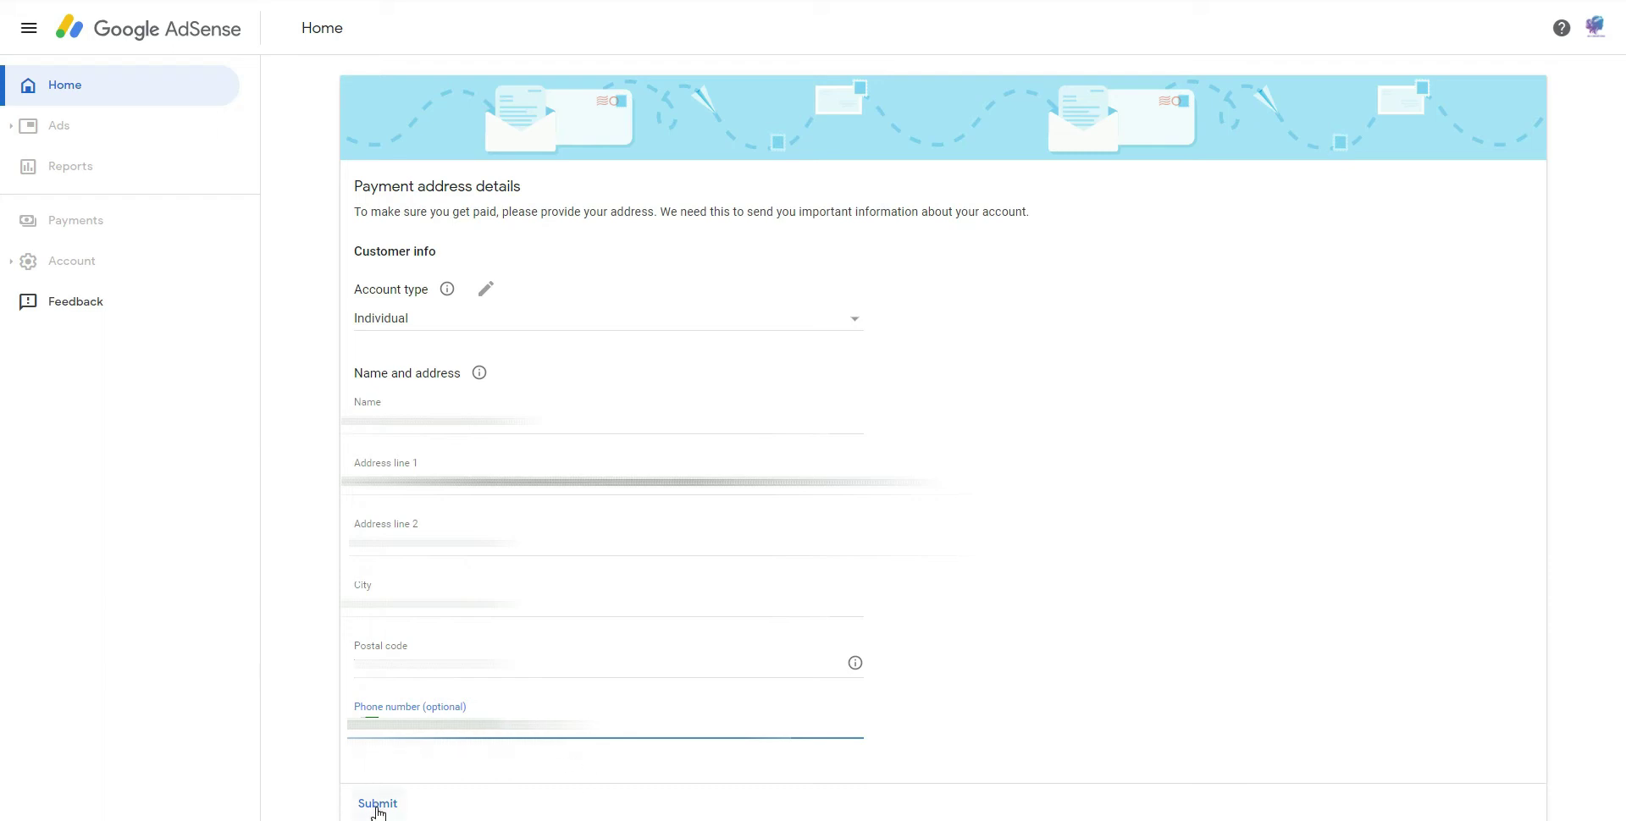
click(378, 806)
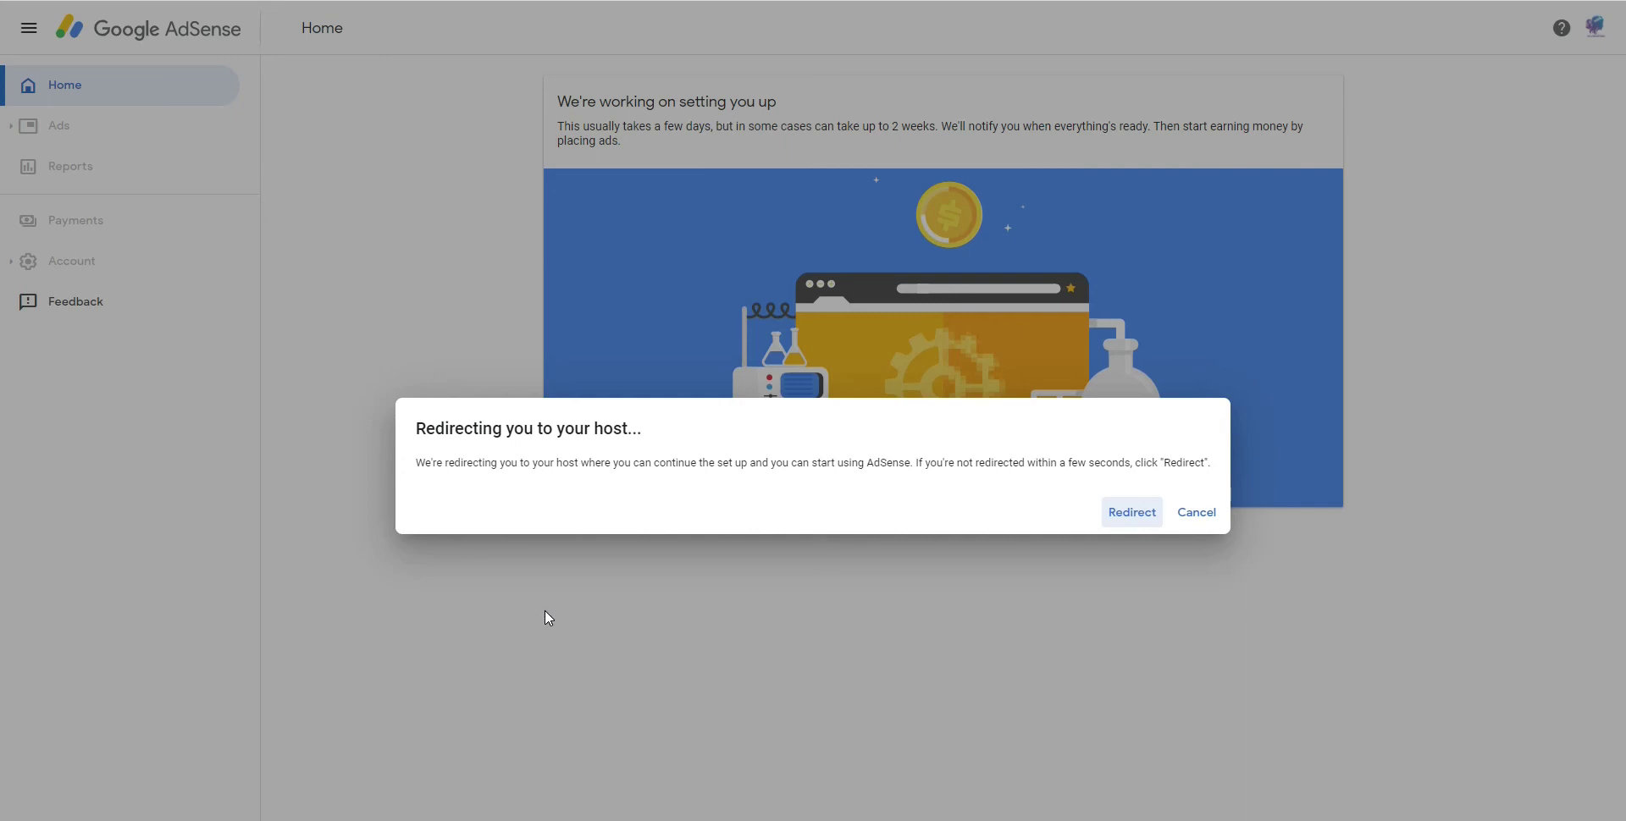
click(1132, 514)
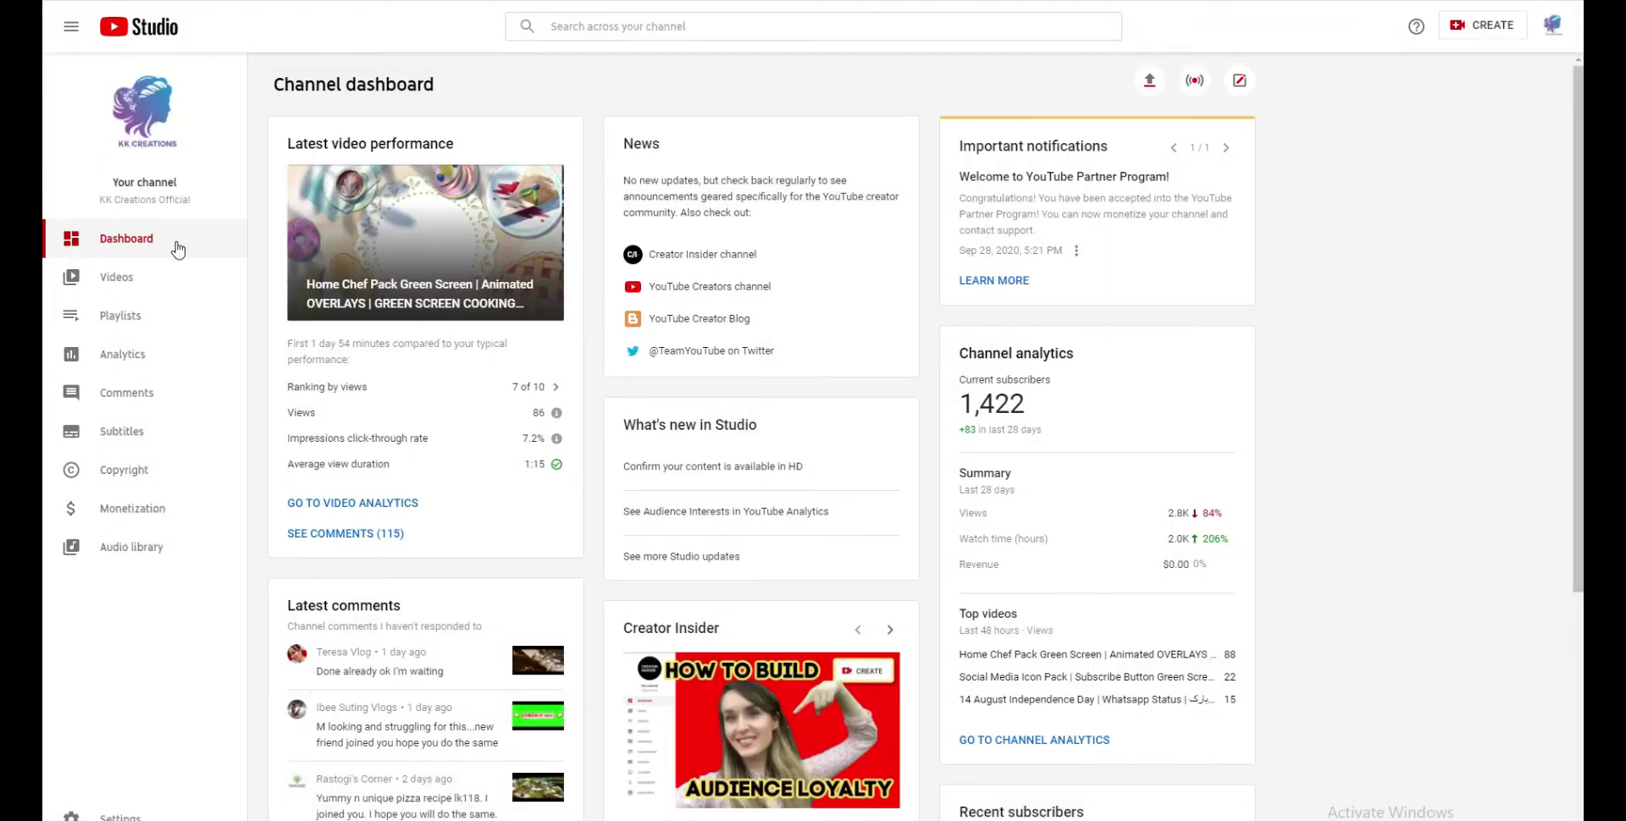
Step: Turn on monetization in bulk for all videos on the first page of channel uploads and confirm the update
click(133, 286)
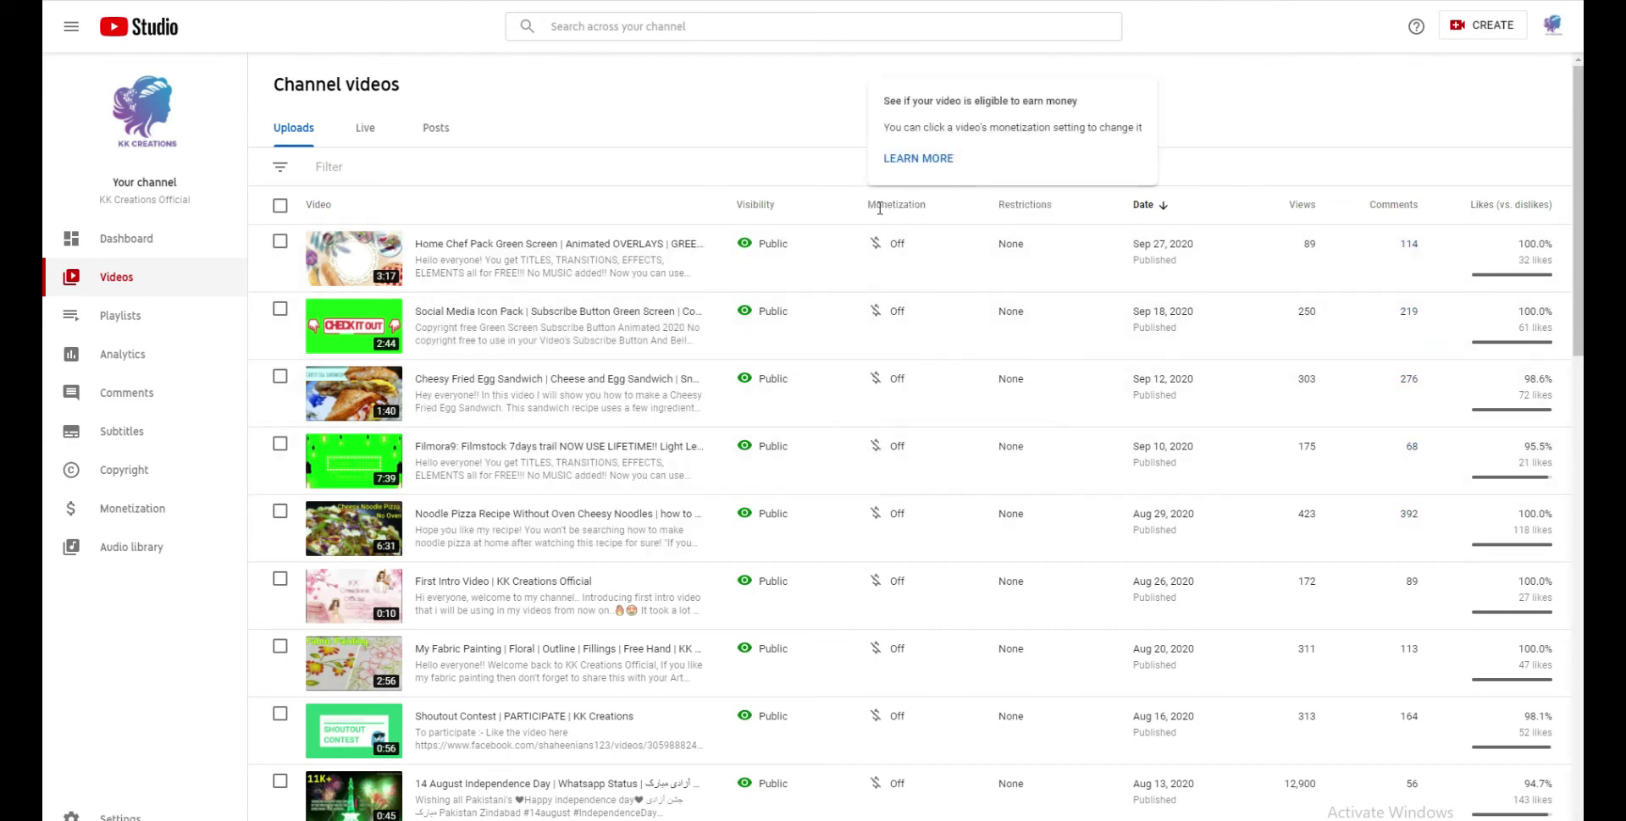
click(279, 205)
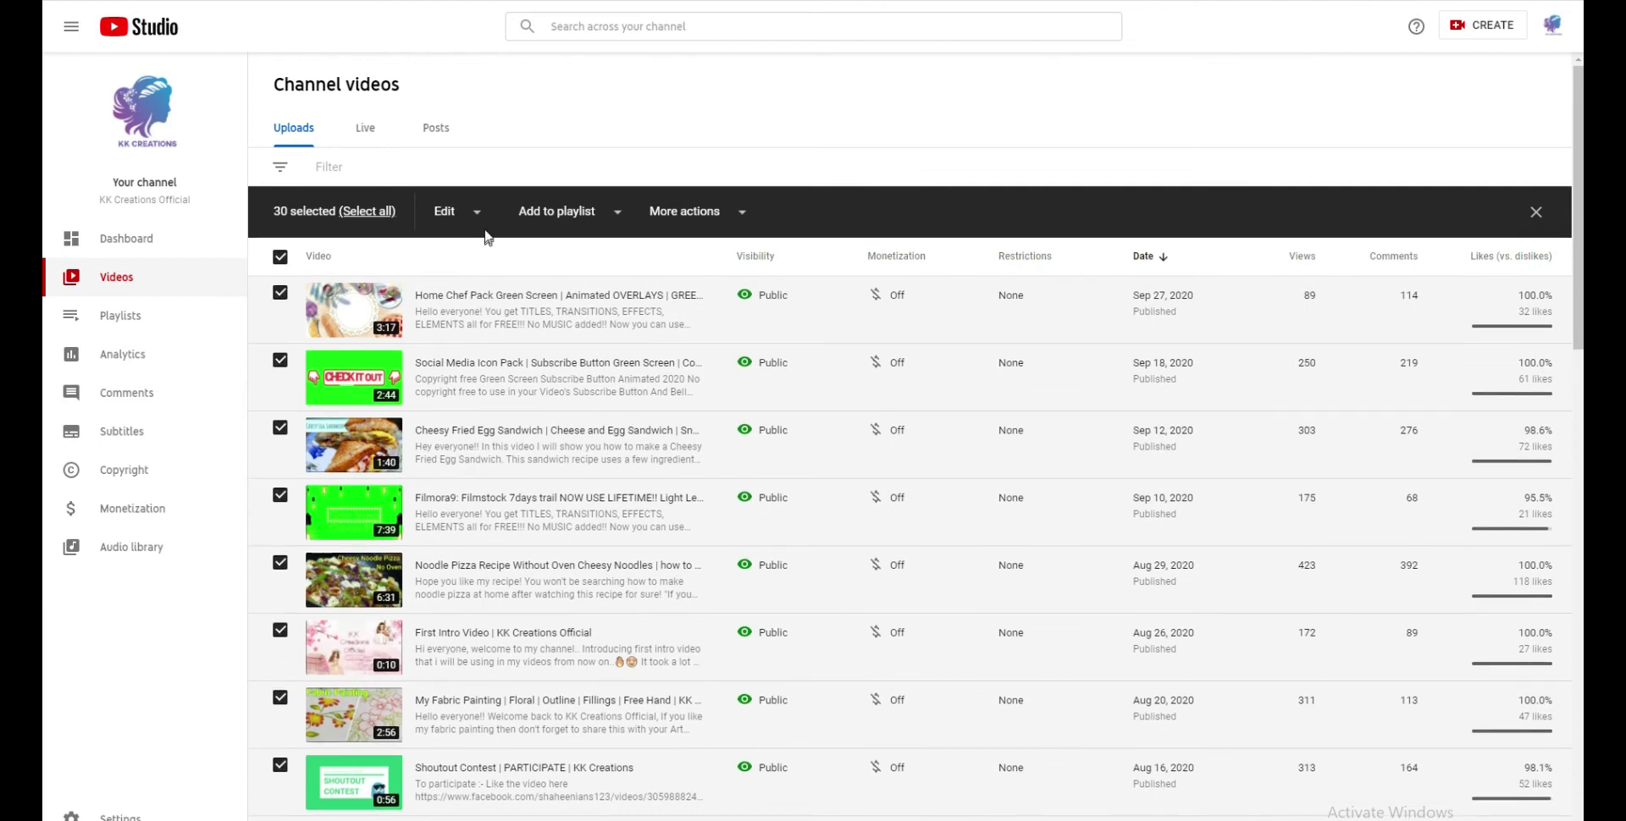
click(477, 215)
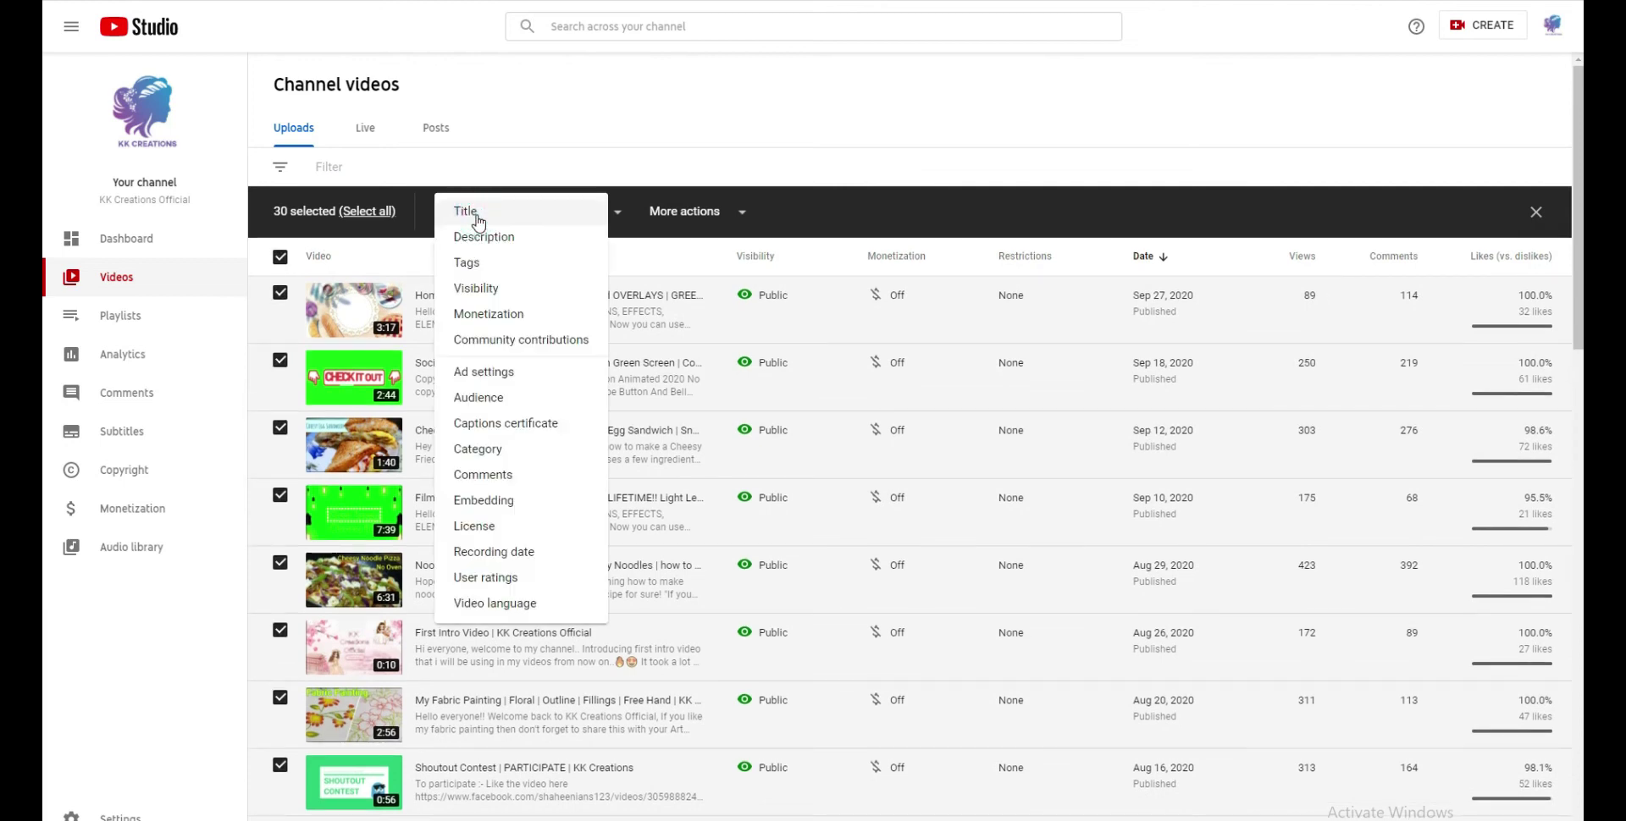
click(500, 323)
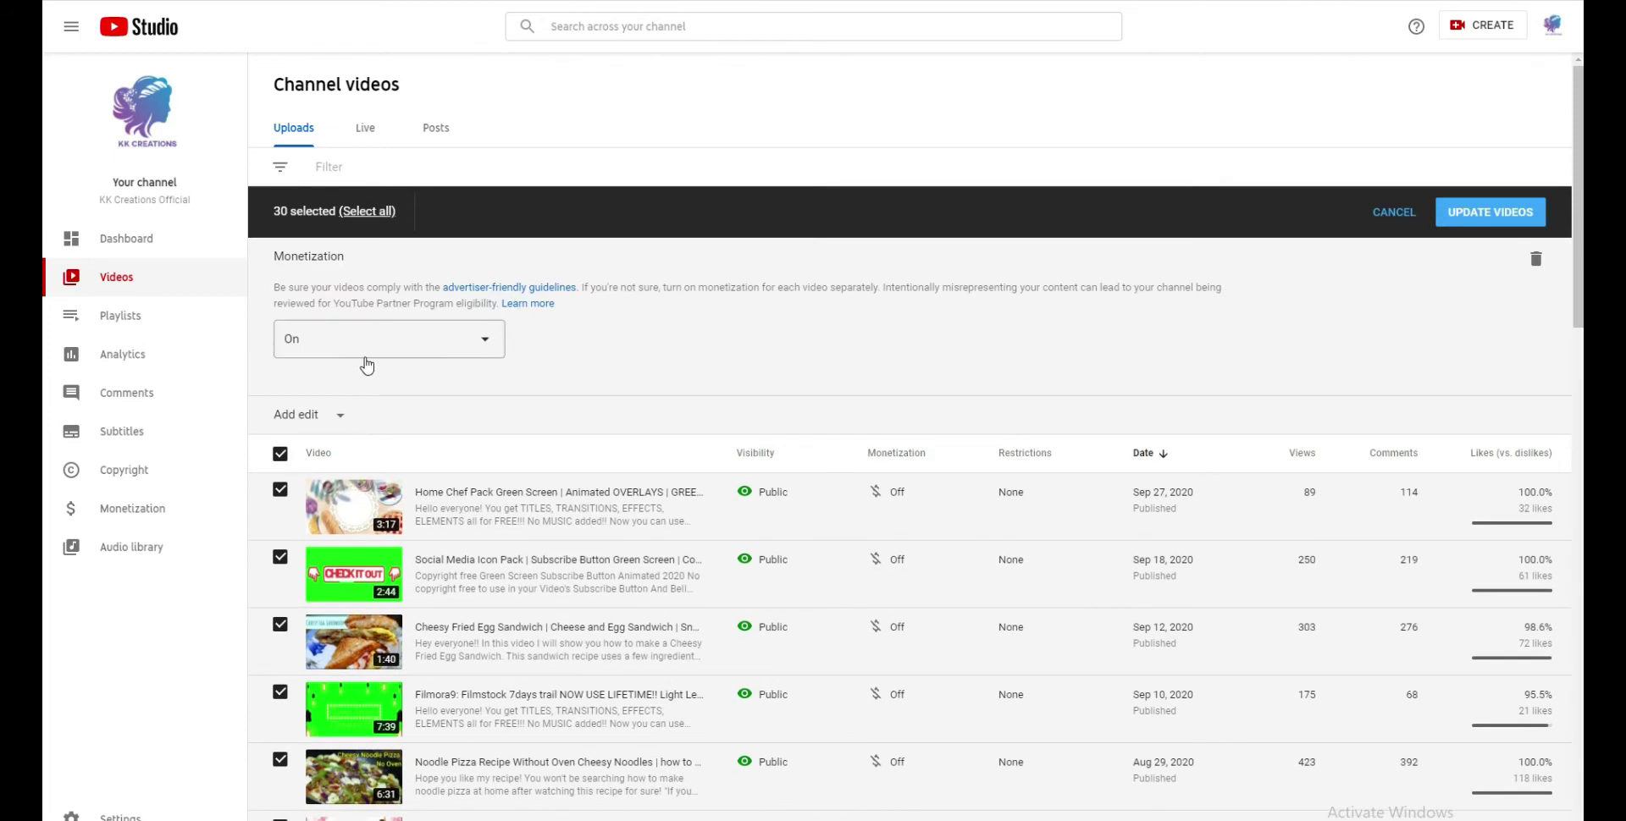
click(455, 354)
click(438, 338)
click(1482, 215)
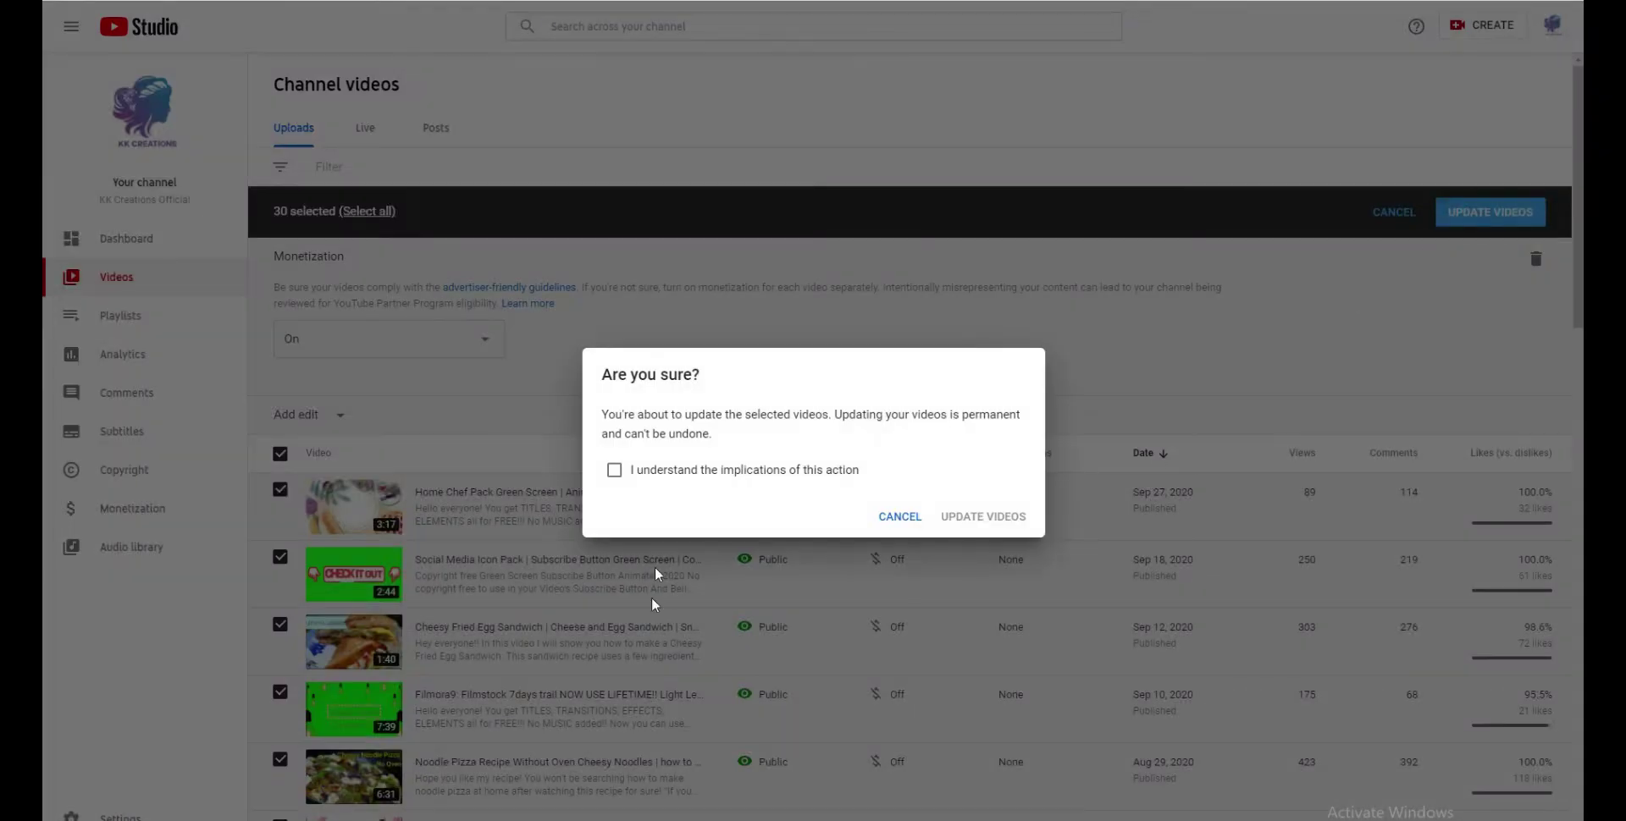
click(614, 470)
click(971, 522)
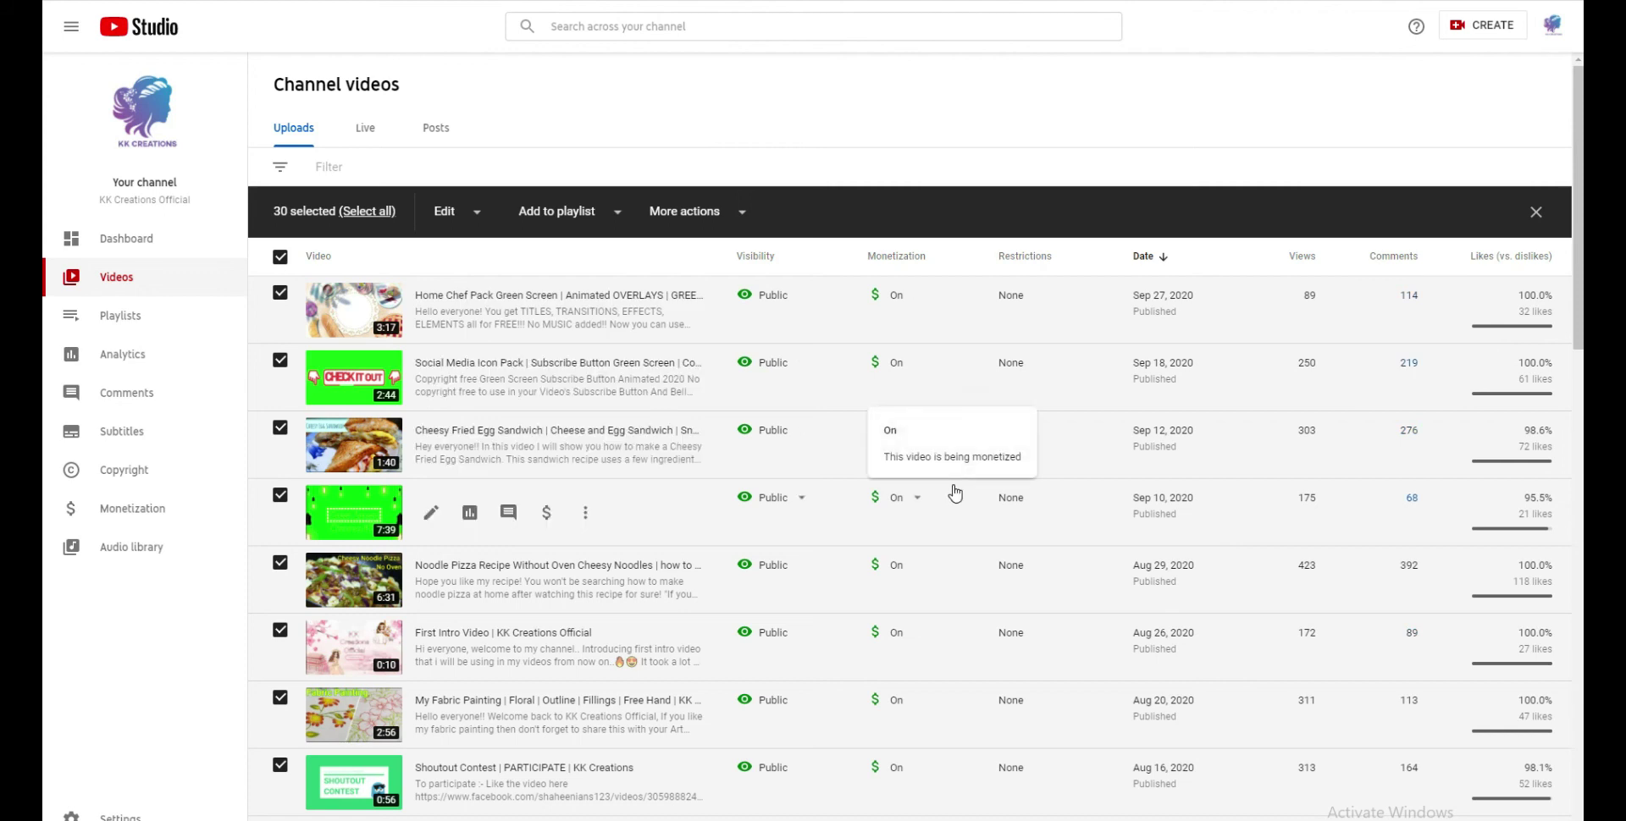
Step: Turn on monetization individually for the "Shoutout WEEK | Random Comment Picker" video and save the setting
scroll(954, 493, down, 15)
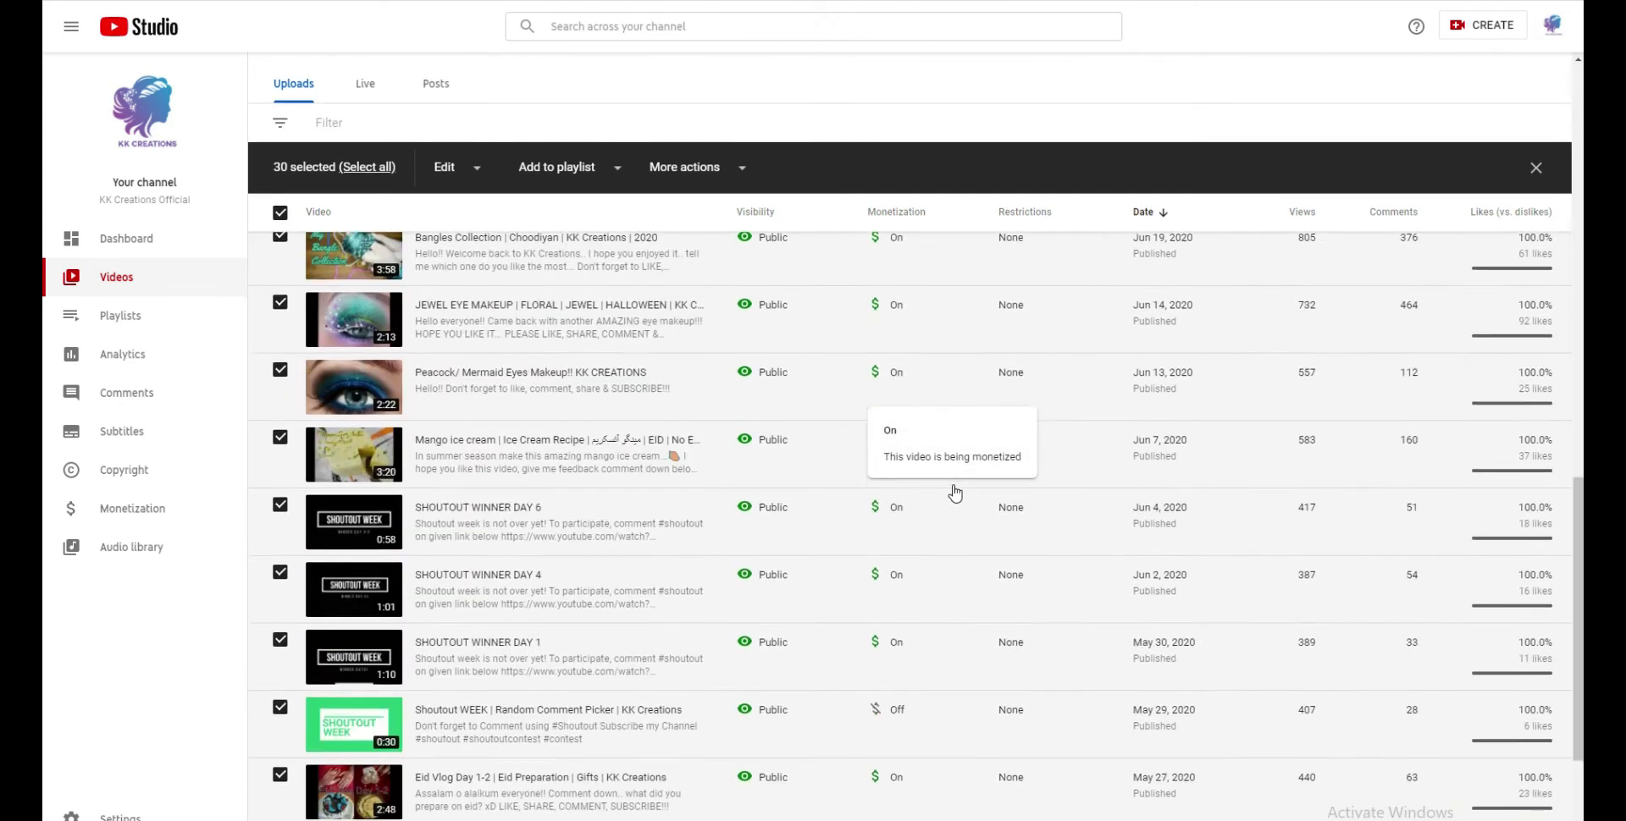
scroll(955, 493, down, 3)
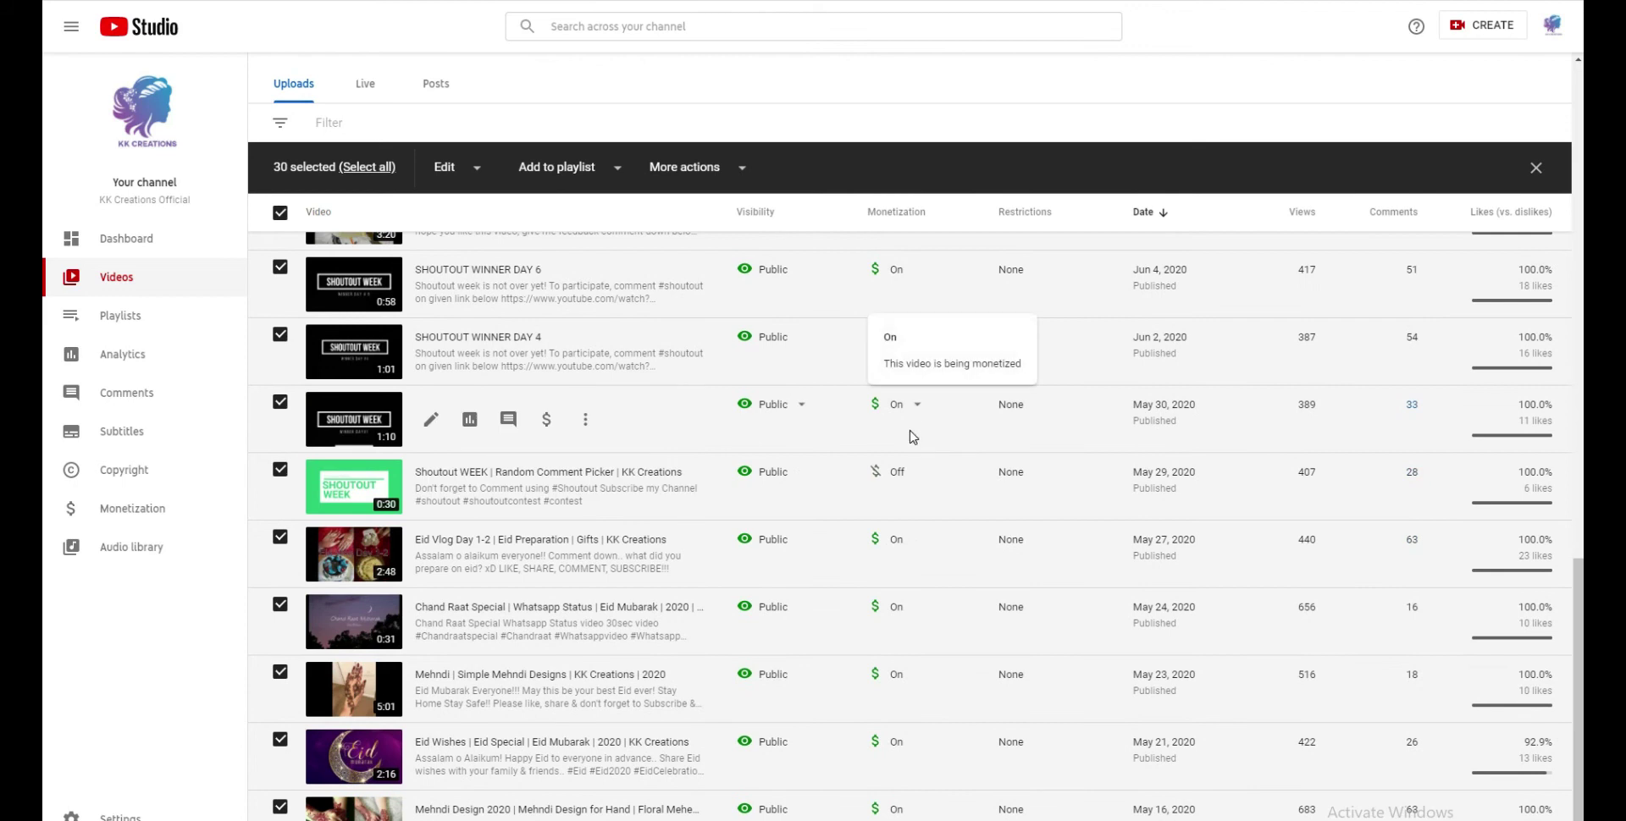
click(917, 473)
click(887, 478)
click(1084, 558)
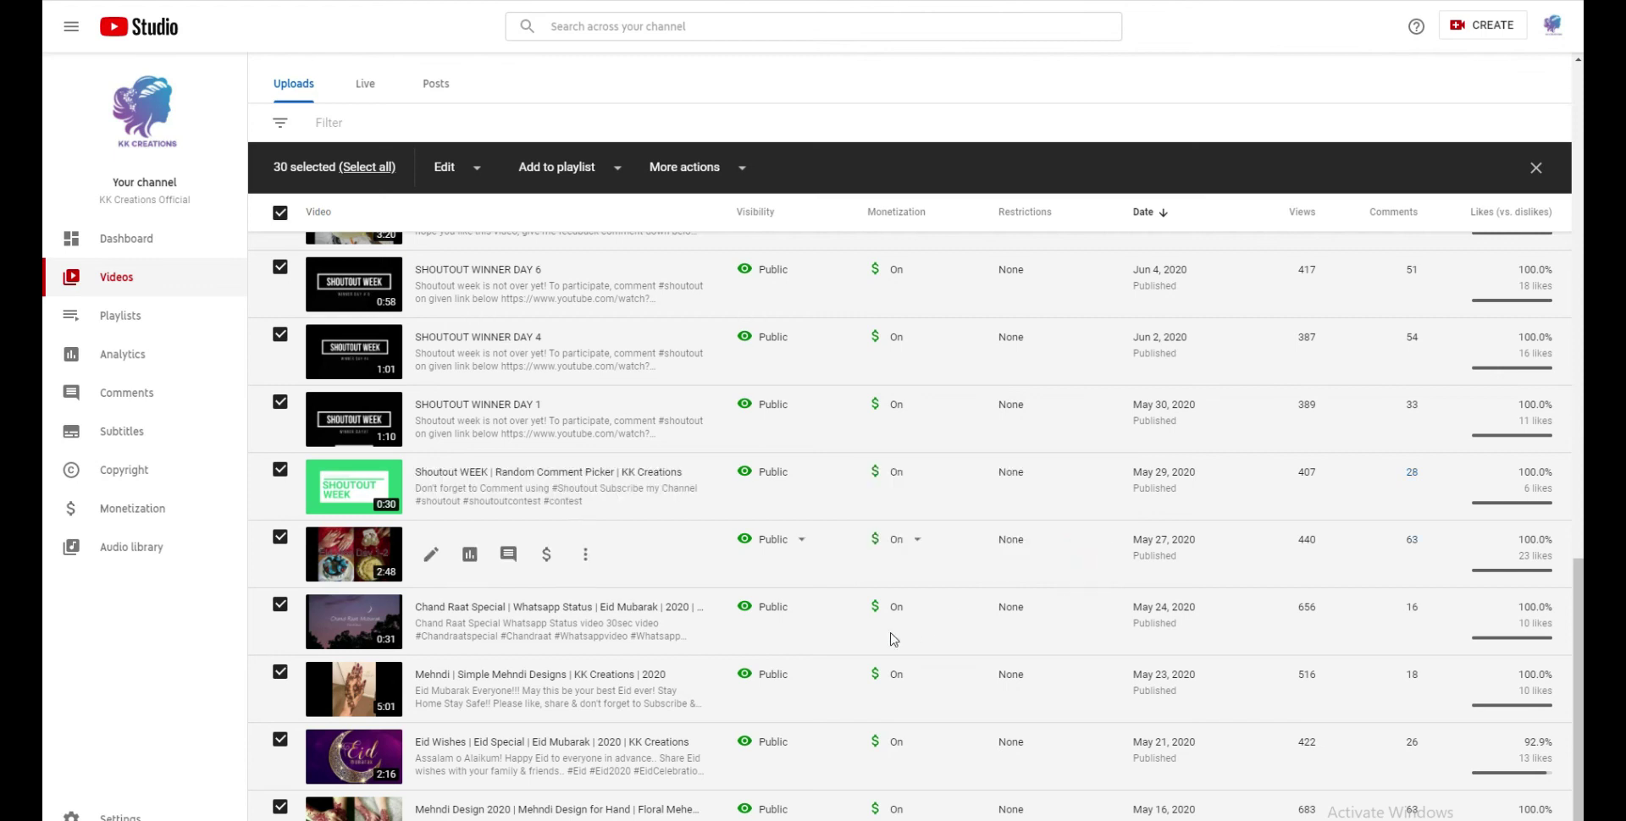
Step: Go to the second page of uploads, turn on monetization for all its videos in bulk and confirm the update
scroll(993, 669, down, 2)
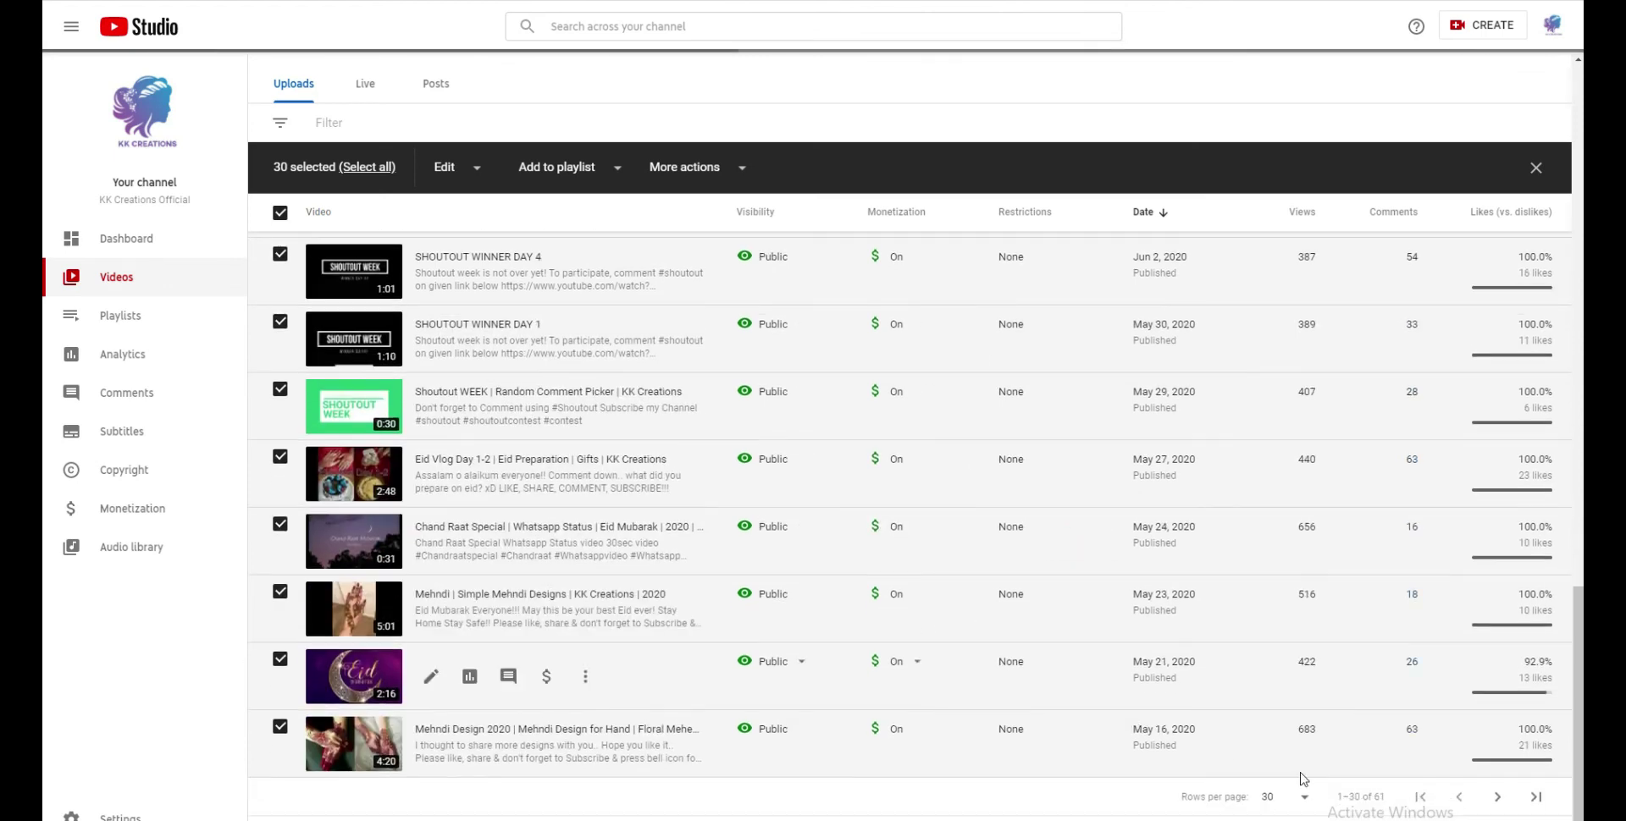
click(1495, 798)
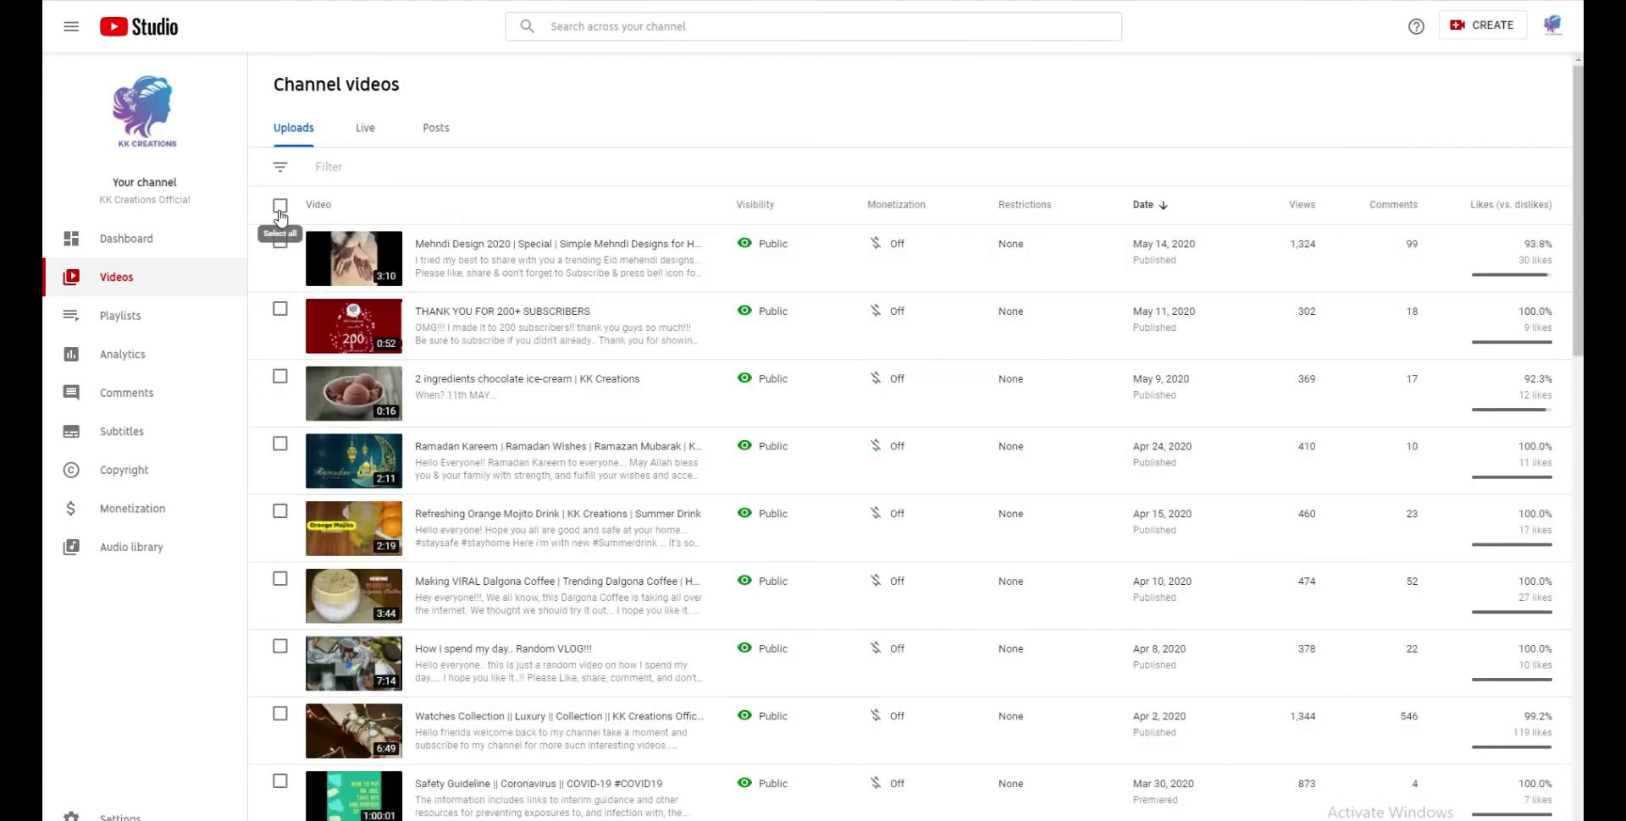
click(280, 205)
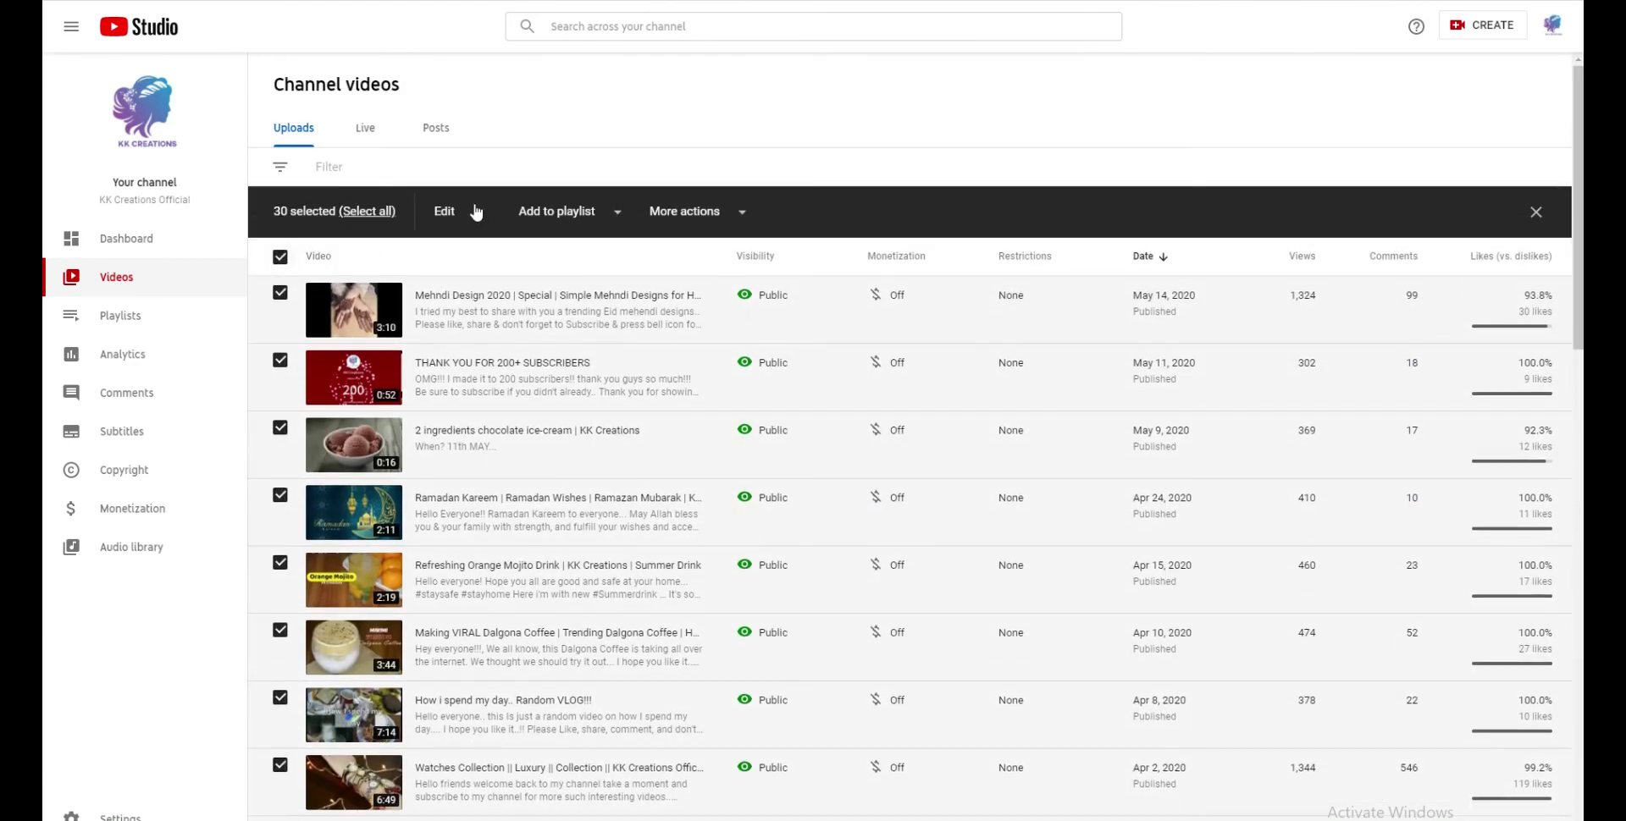
click(472, 211)
click(490, 313)
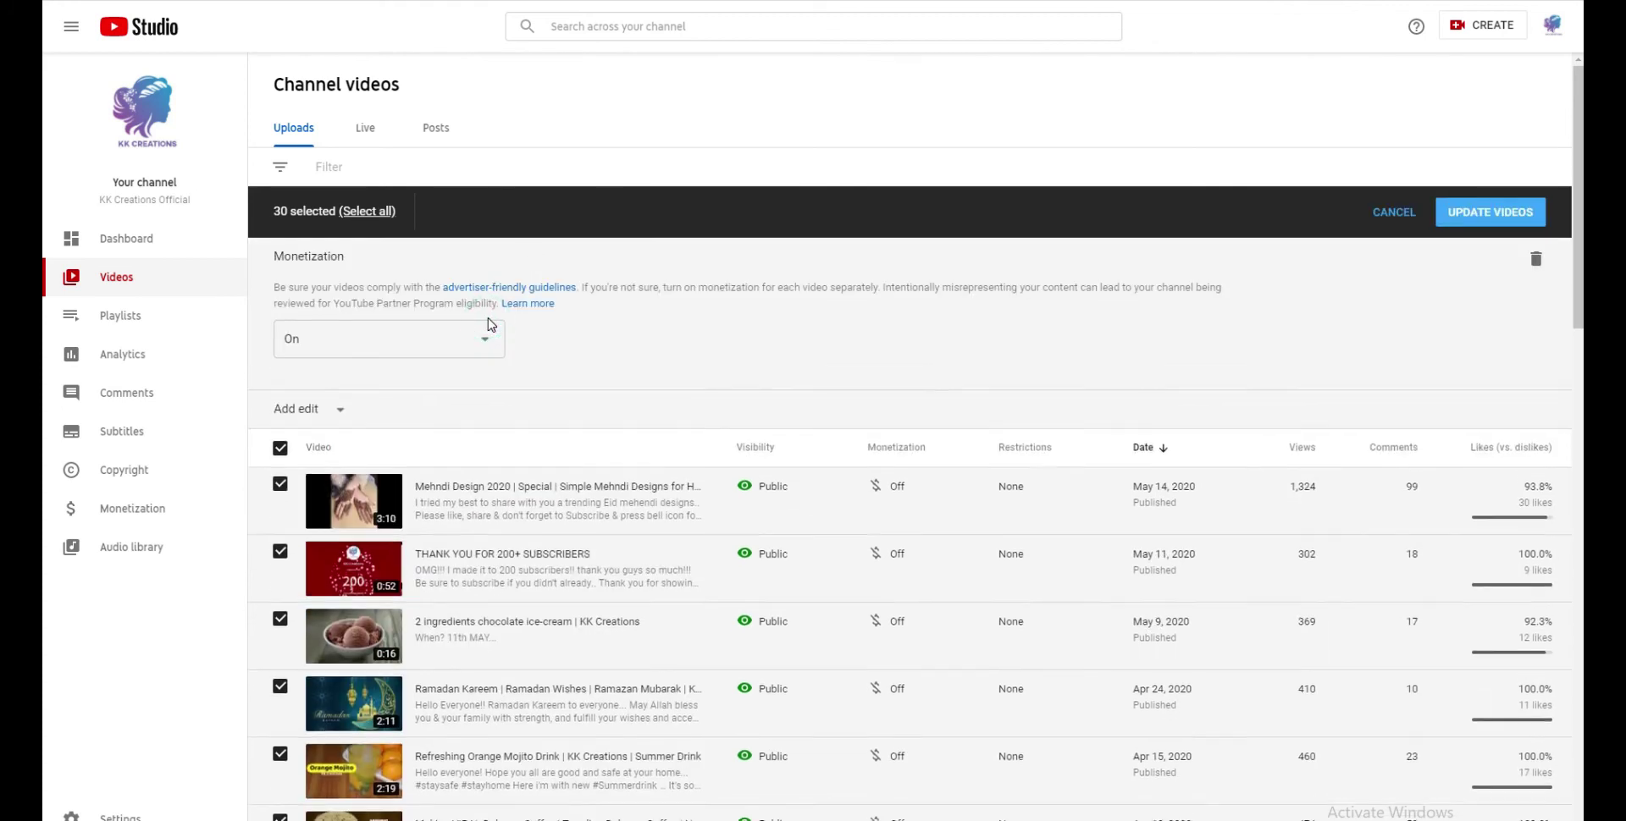
click(476, 338)
click(445, 341)
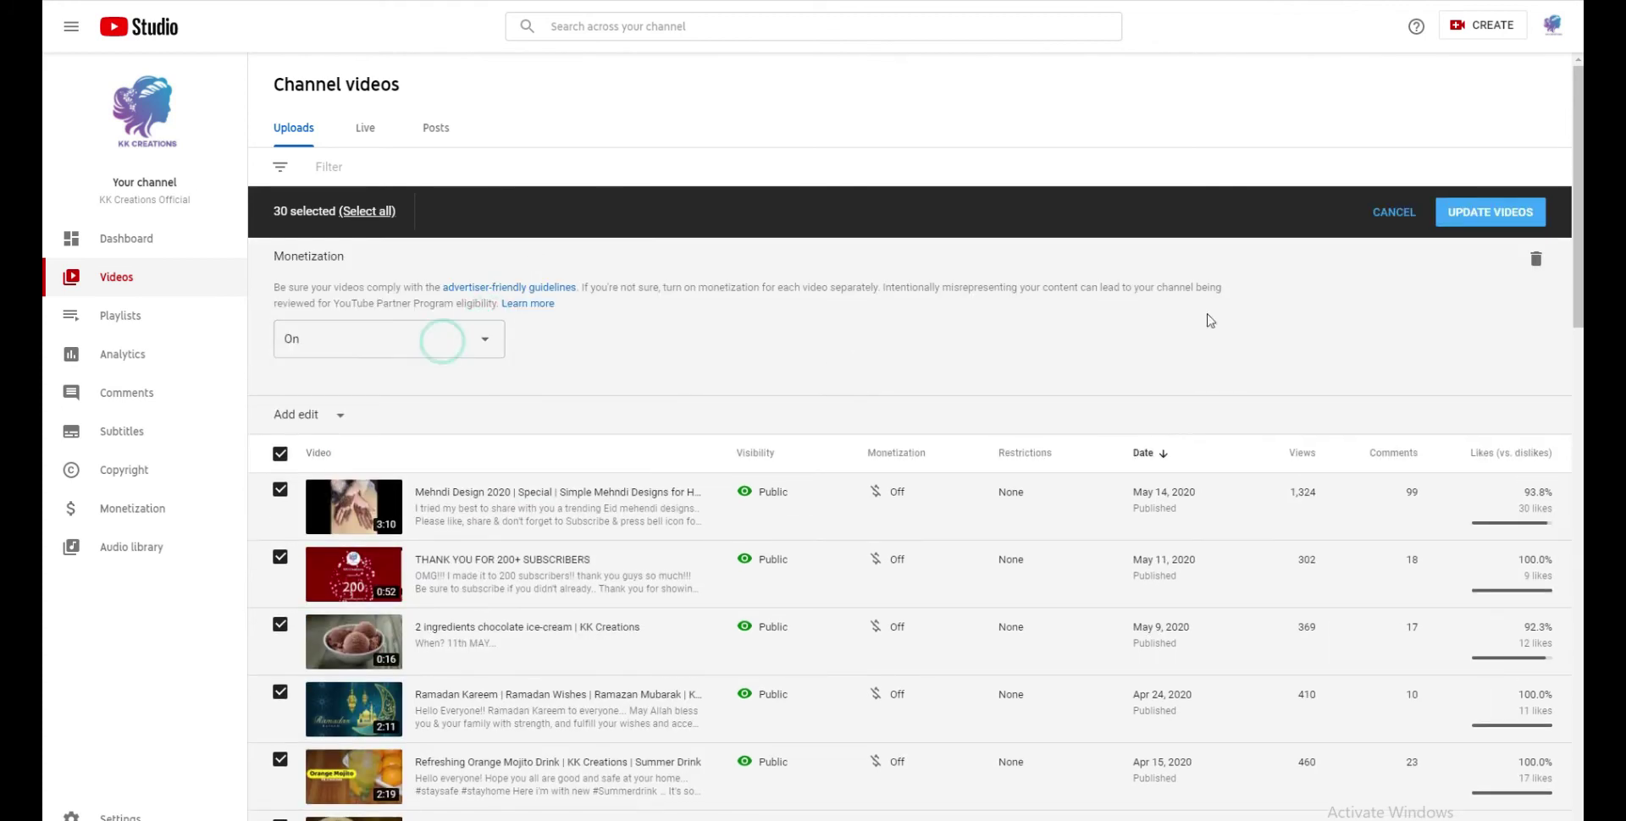
click(1506, 217)
click(726, 466)
click(970, 516)
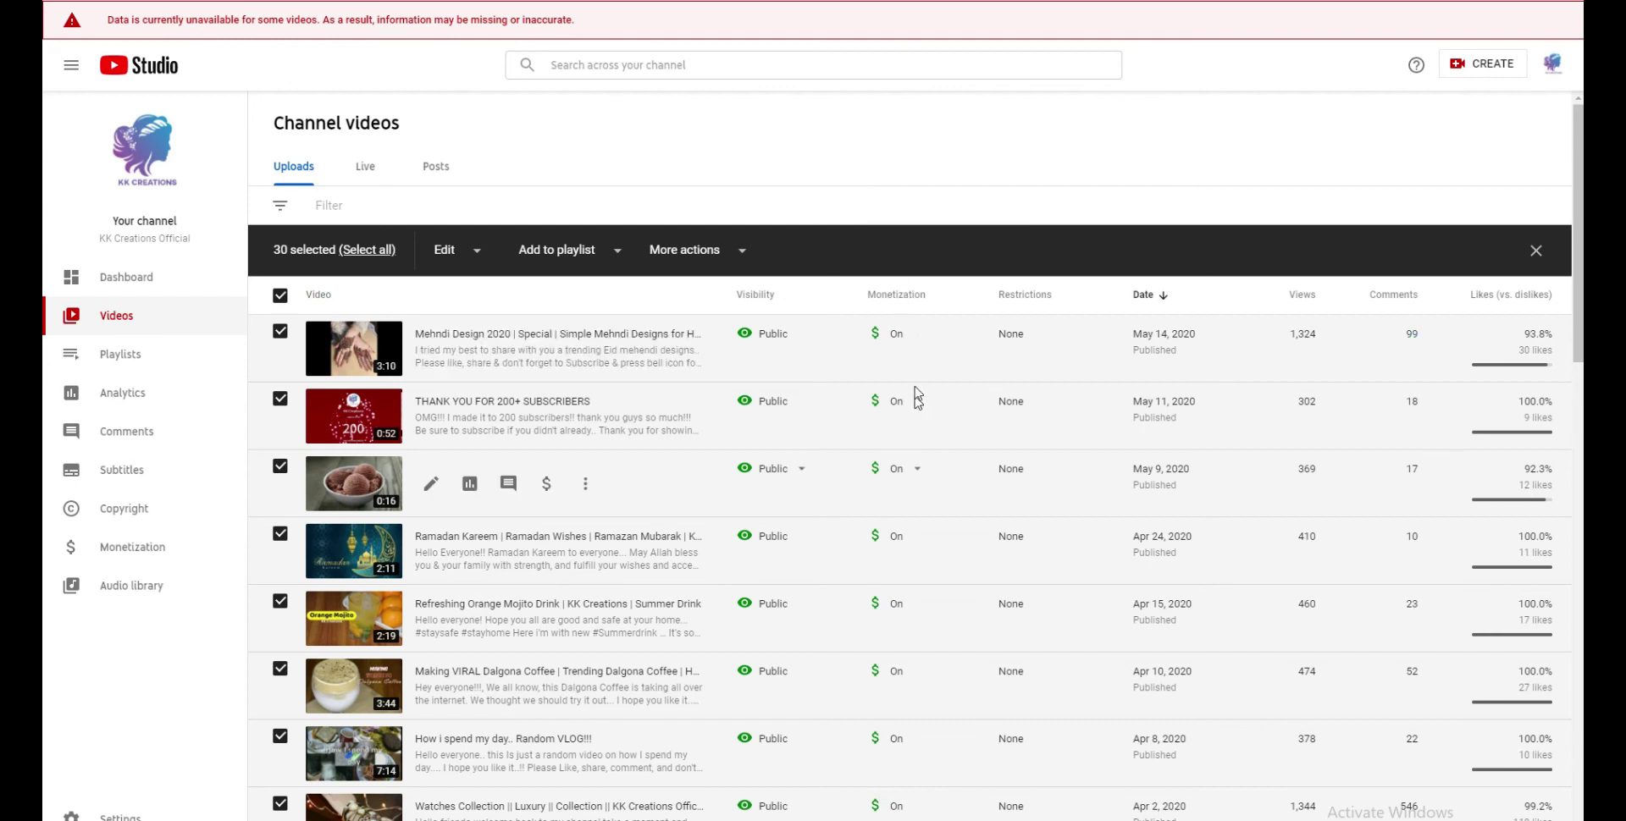
Step: Check the second page's monetization statuses, and turn on and save monetization for "Meet my (PET) Julie" on the last page
scroll(980, 653, down, 3)
scroll(966, 635, up, 3)
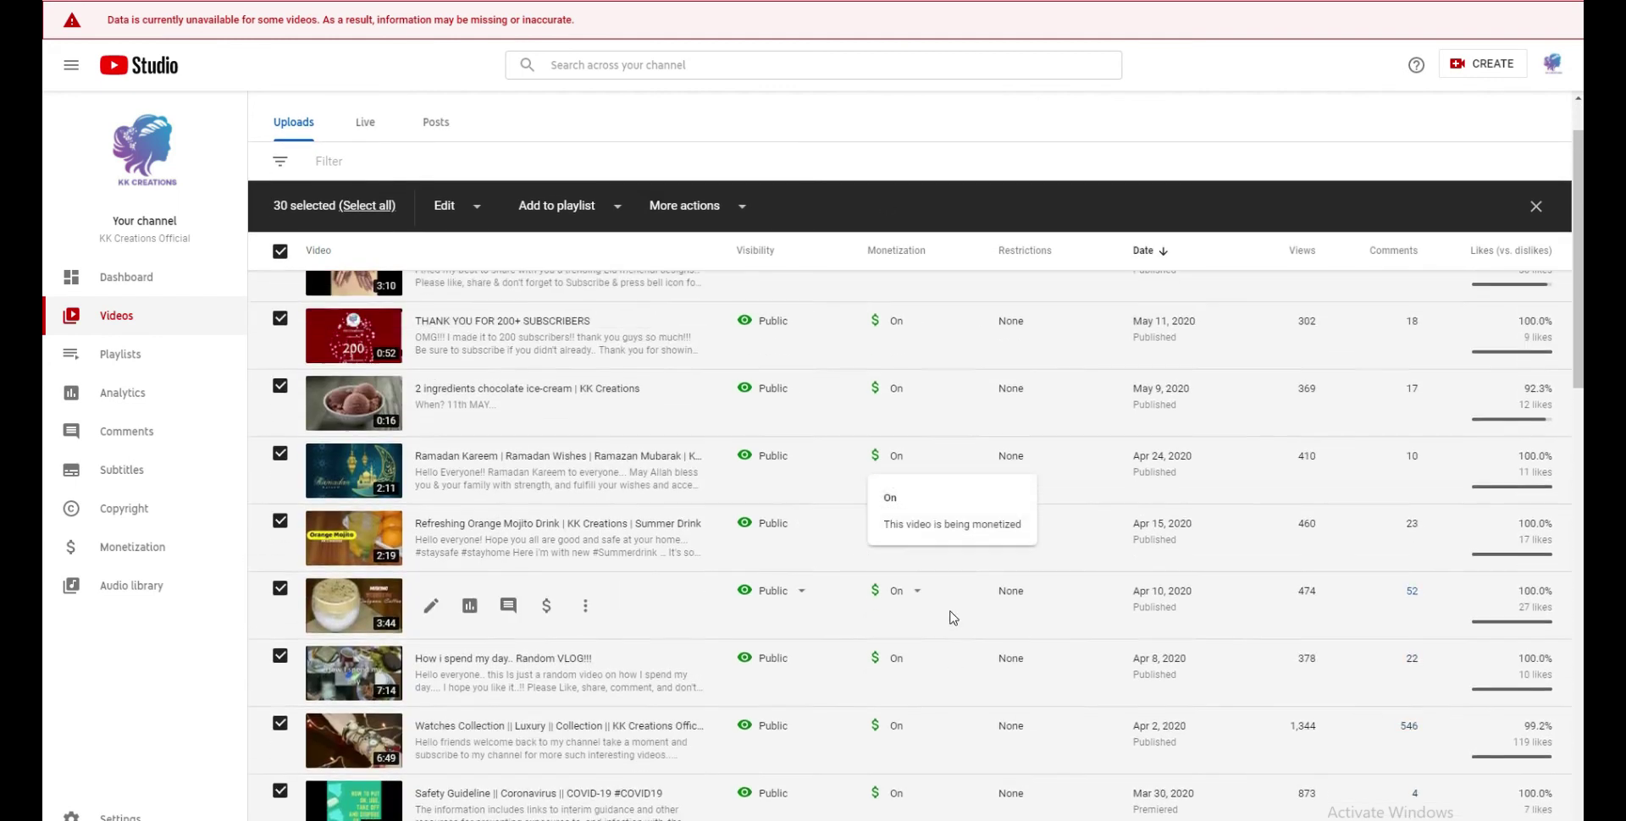
scroll(952, 620, down, 15)
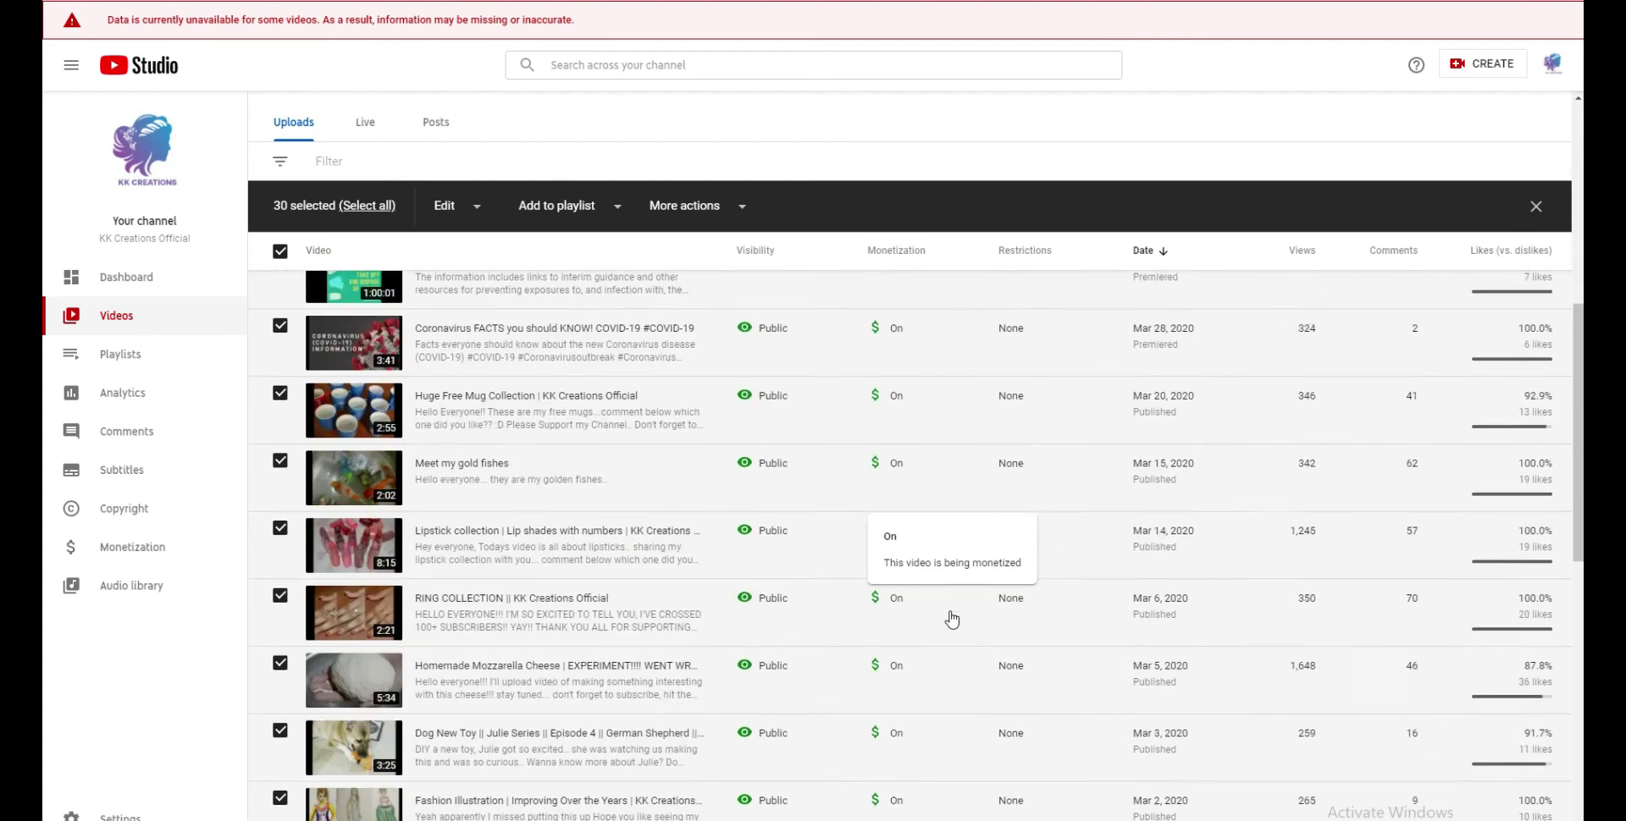
scroll(955, 620, down, 3)
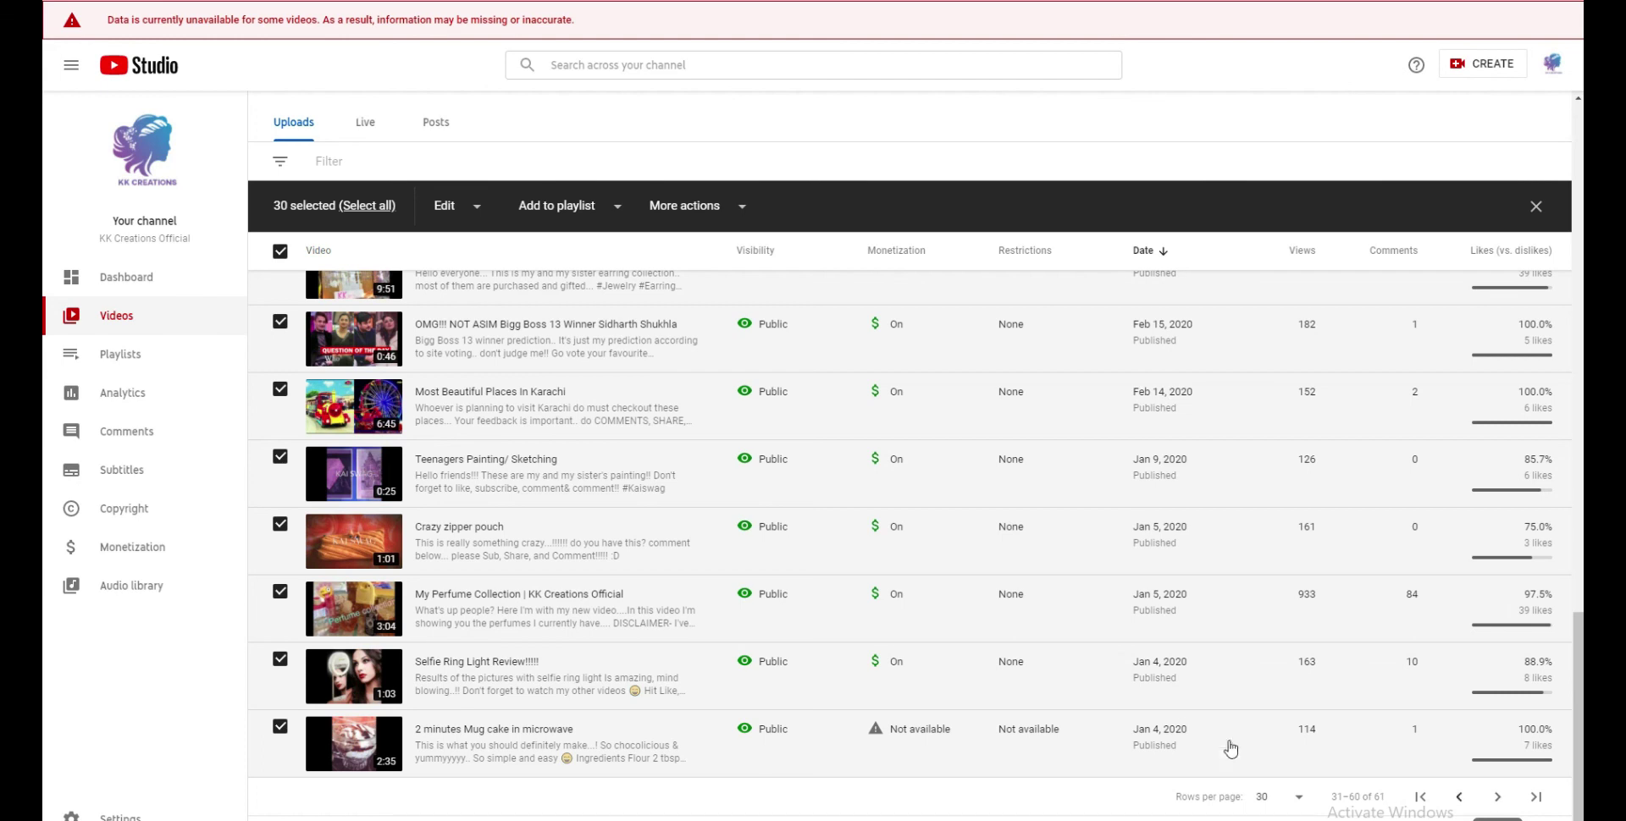
mouse_move(915, 734)
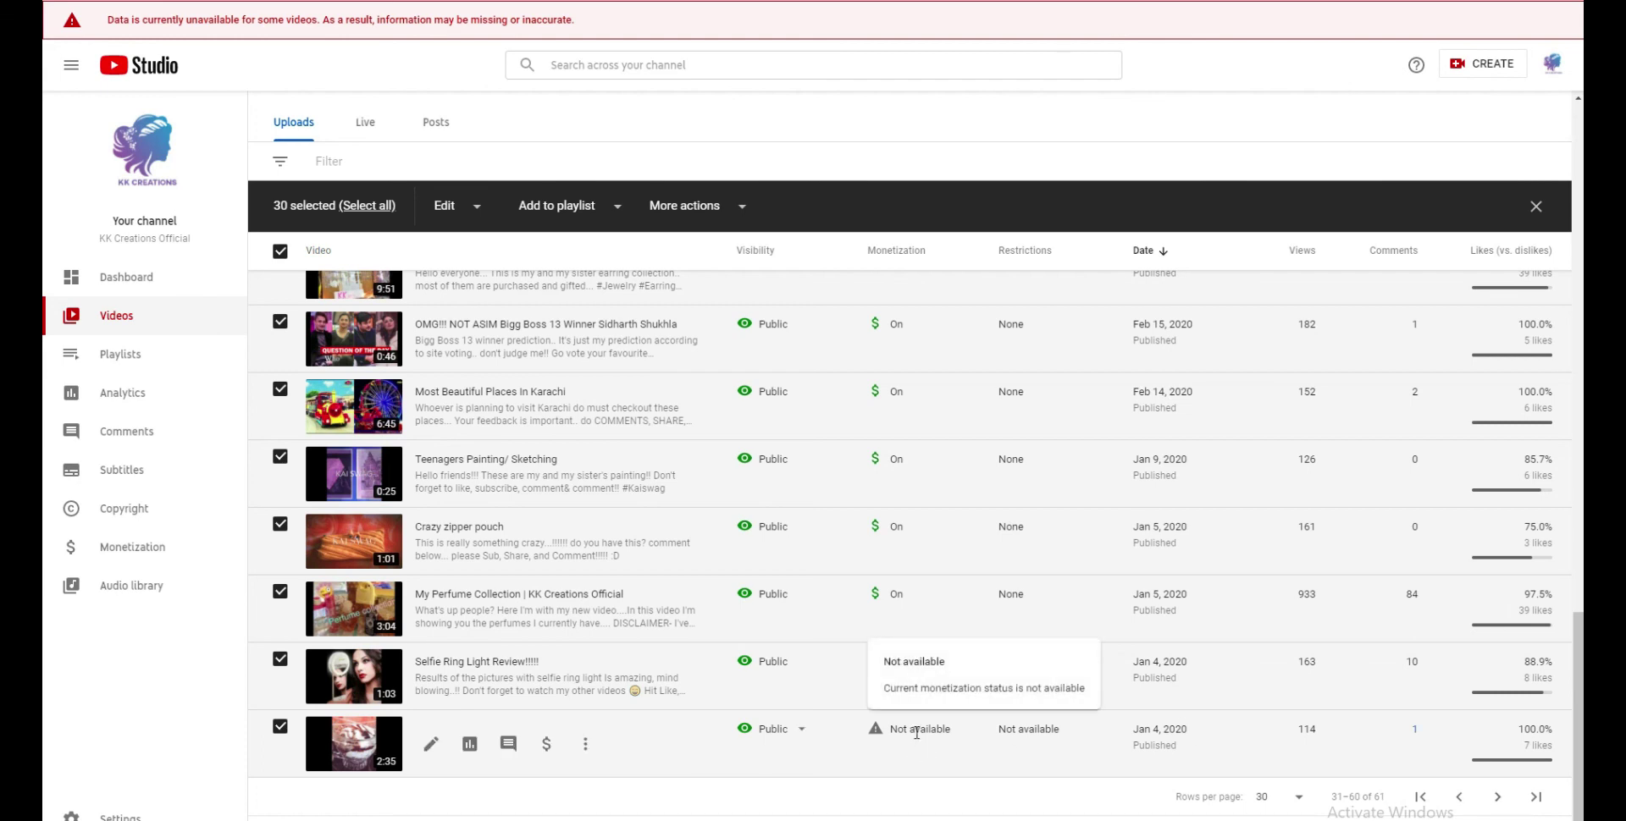
click(1497, 797)
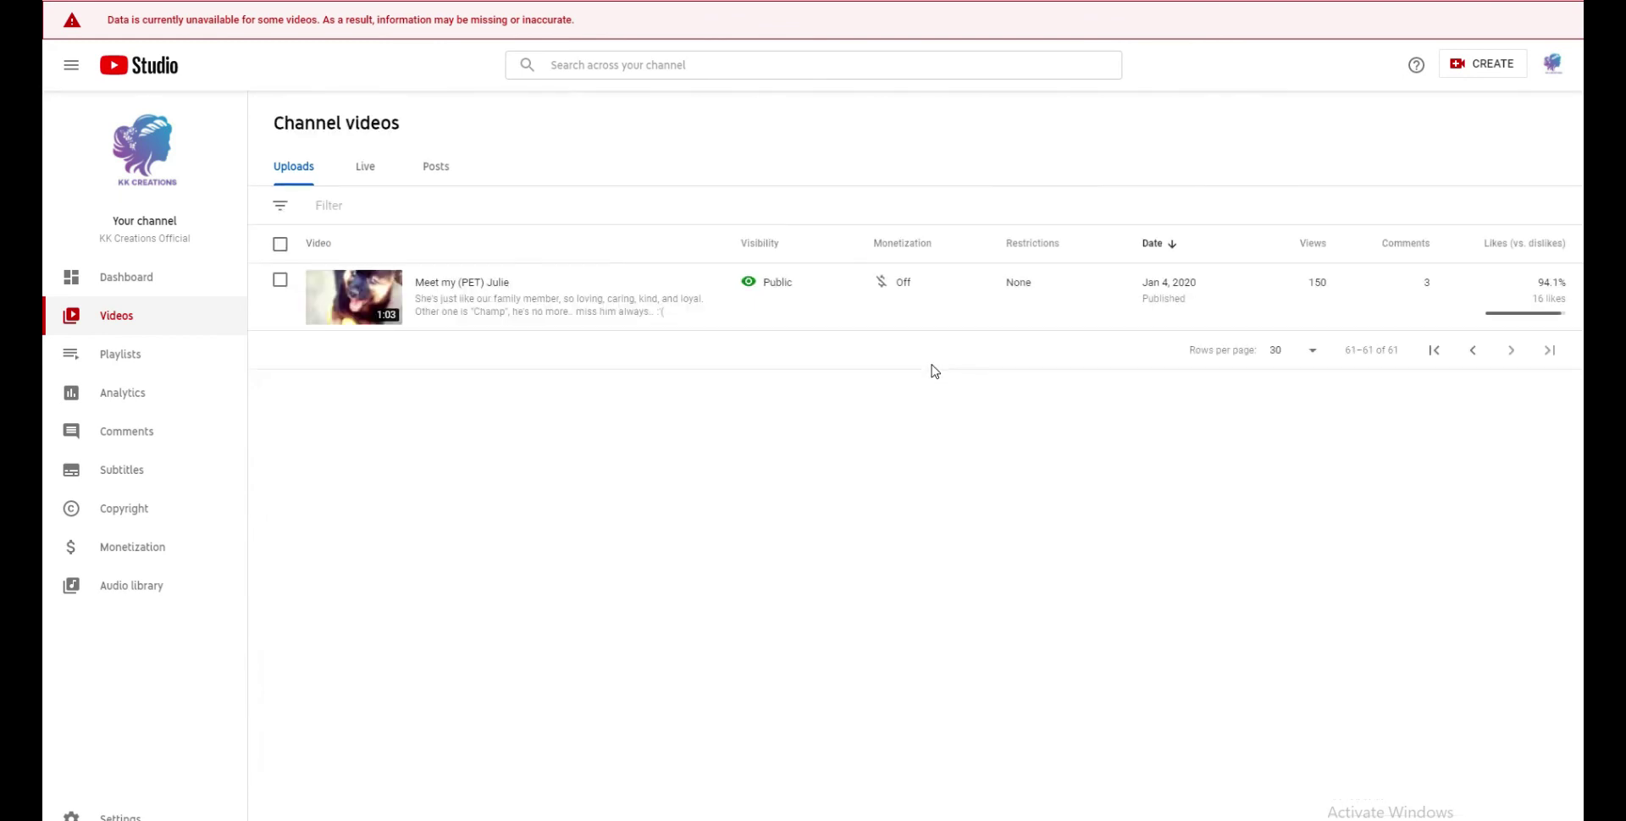
click(916, 294)
click(912, 291)
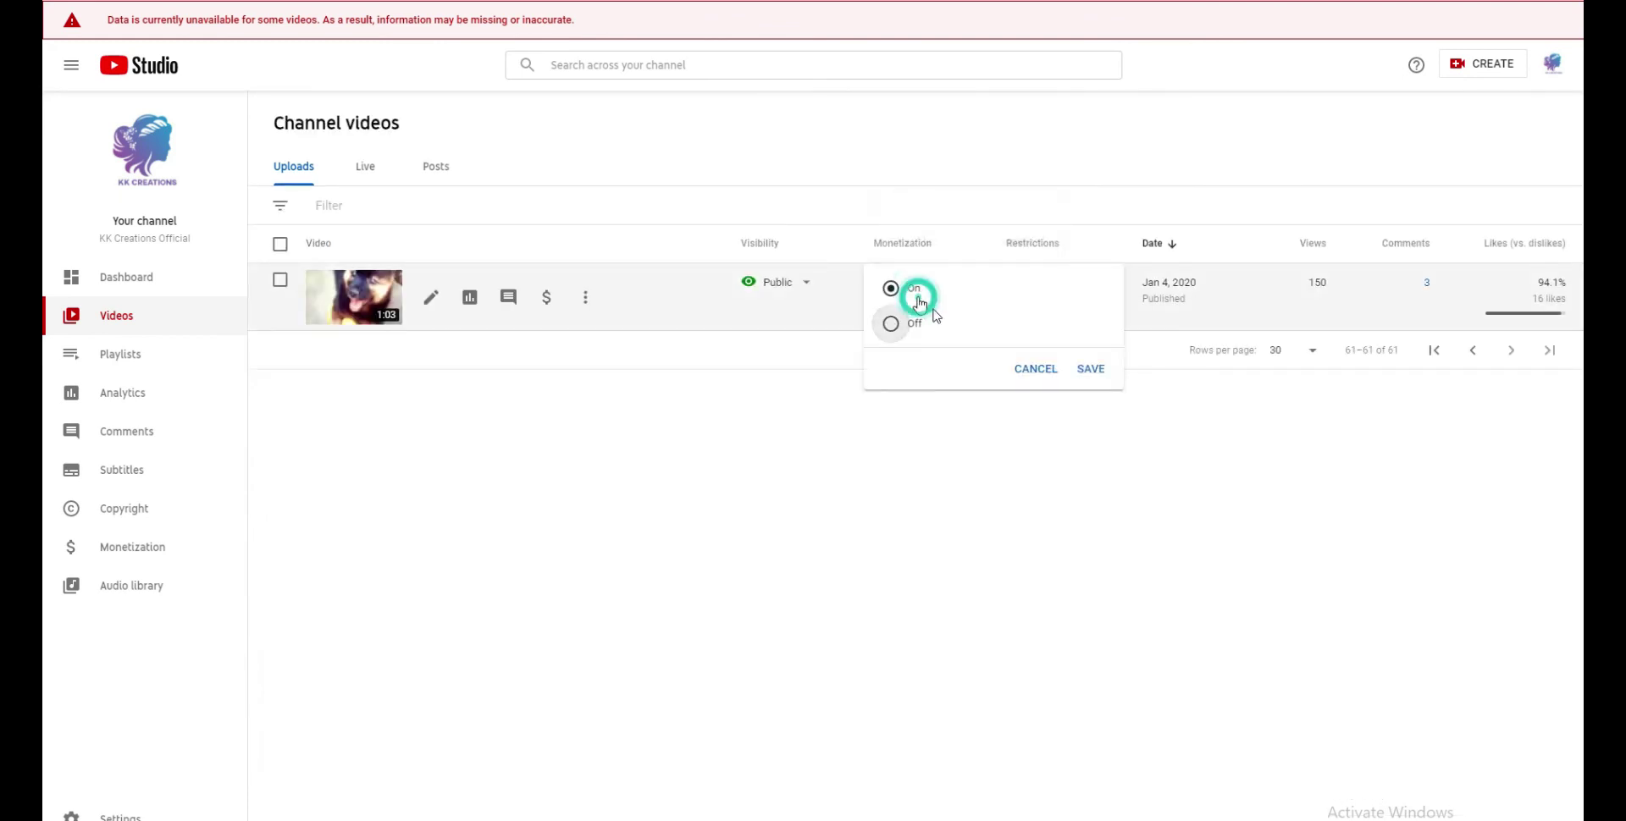
click(1093, 373)
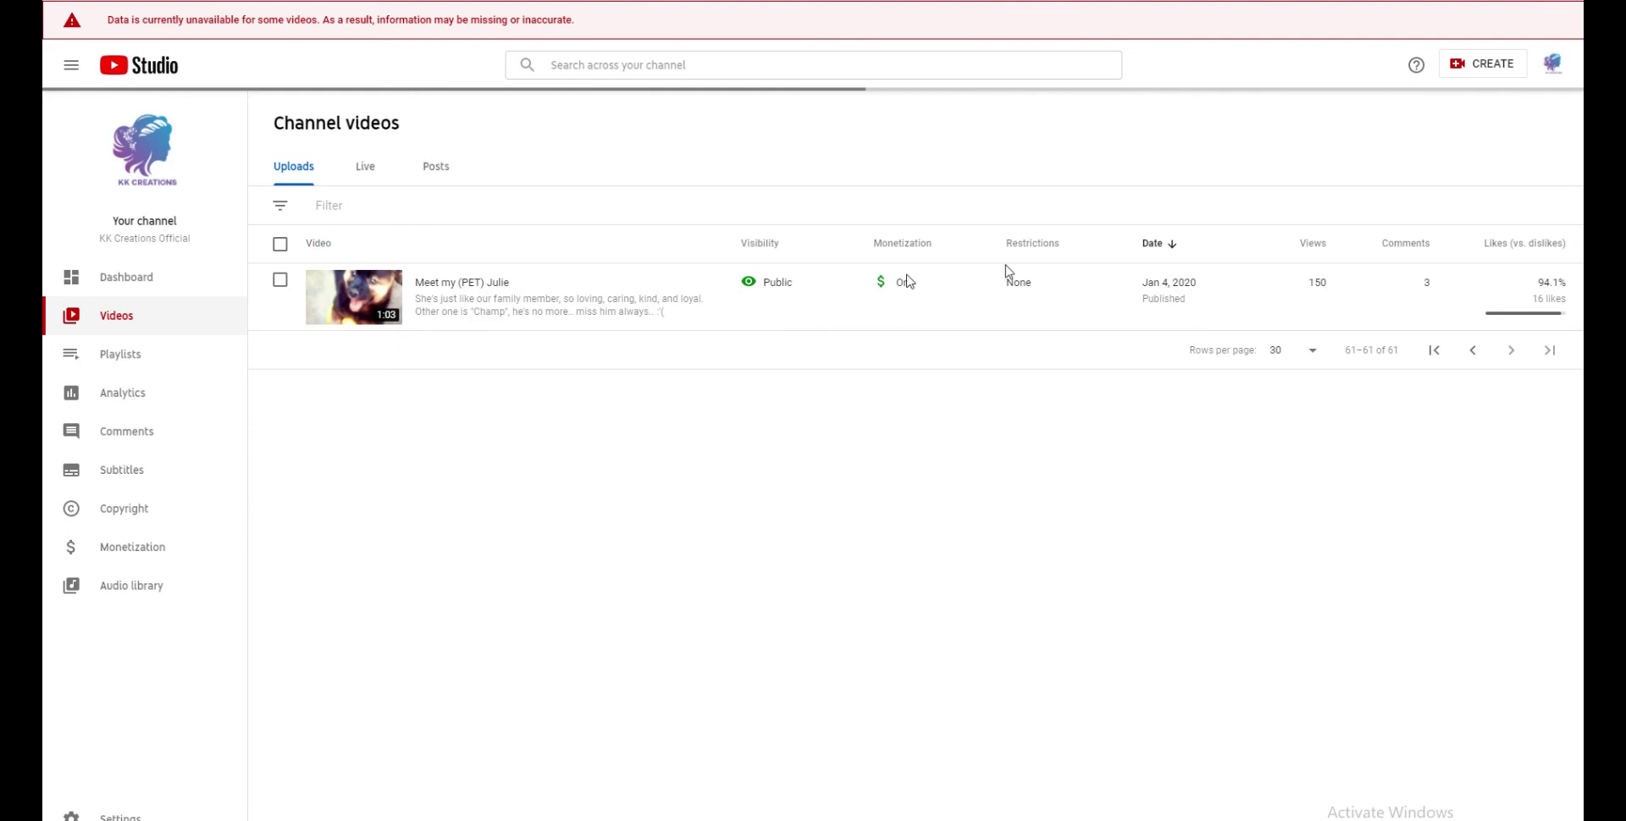
Step: Enable overlay ads, sponsored cards, skippable and non-skippable video ads for the Home Chef Pack Green Screen video and save
click(1438, 354)
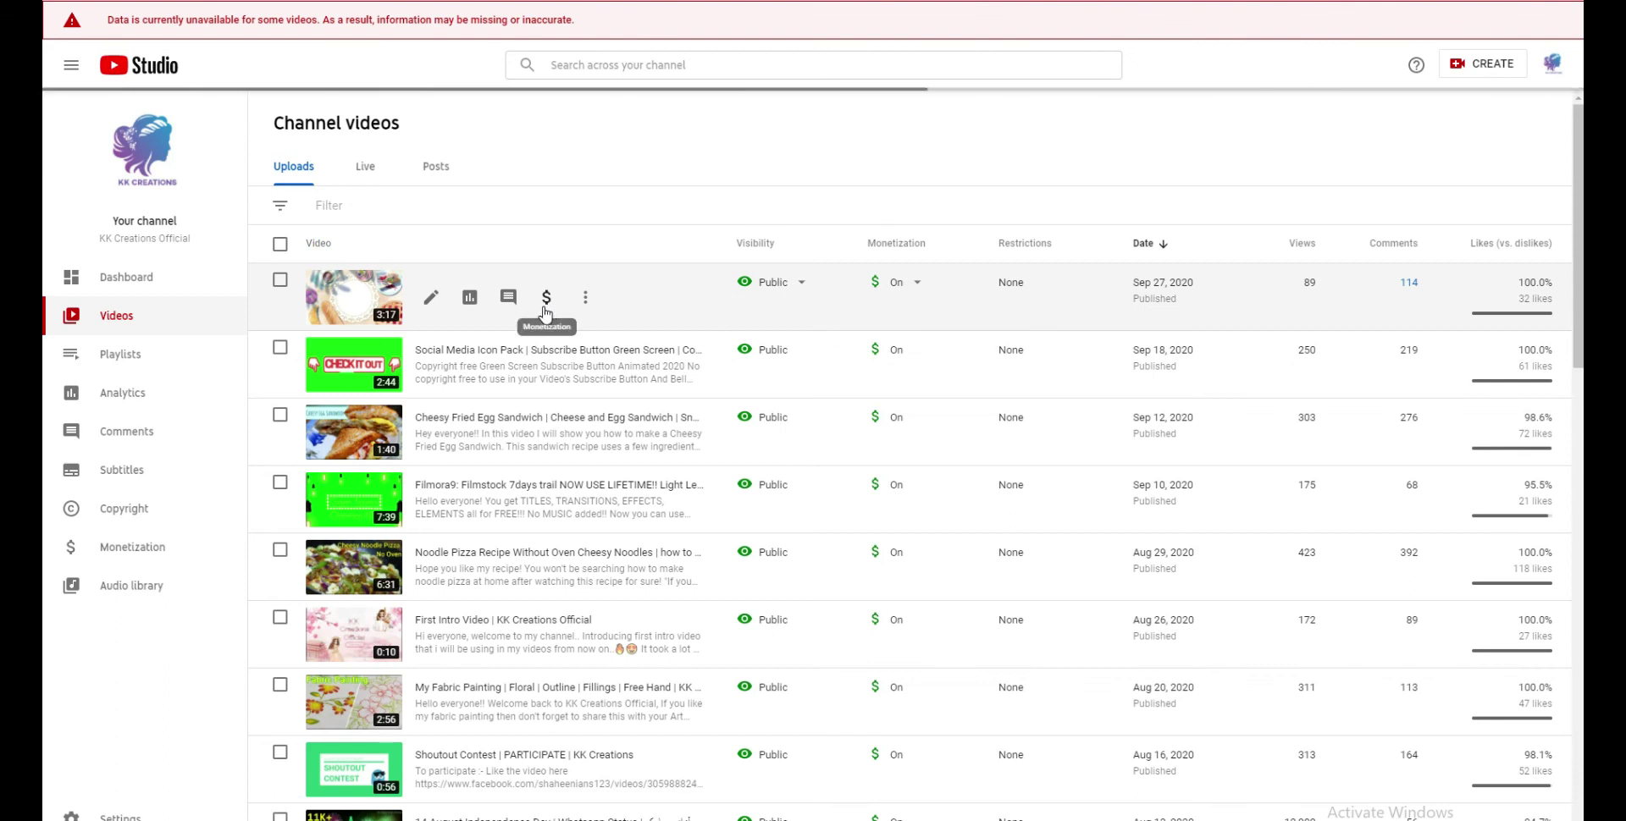
click(544, 310)
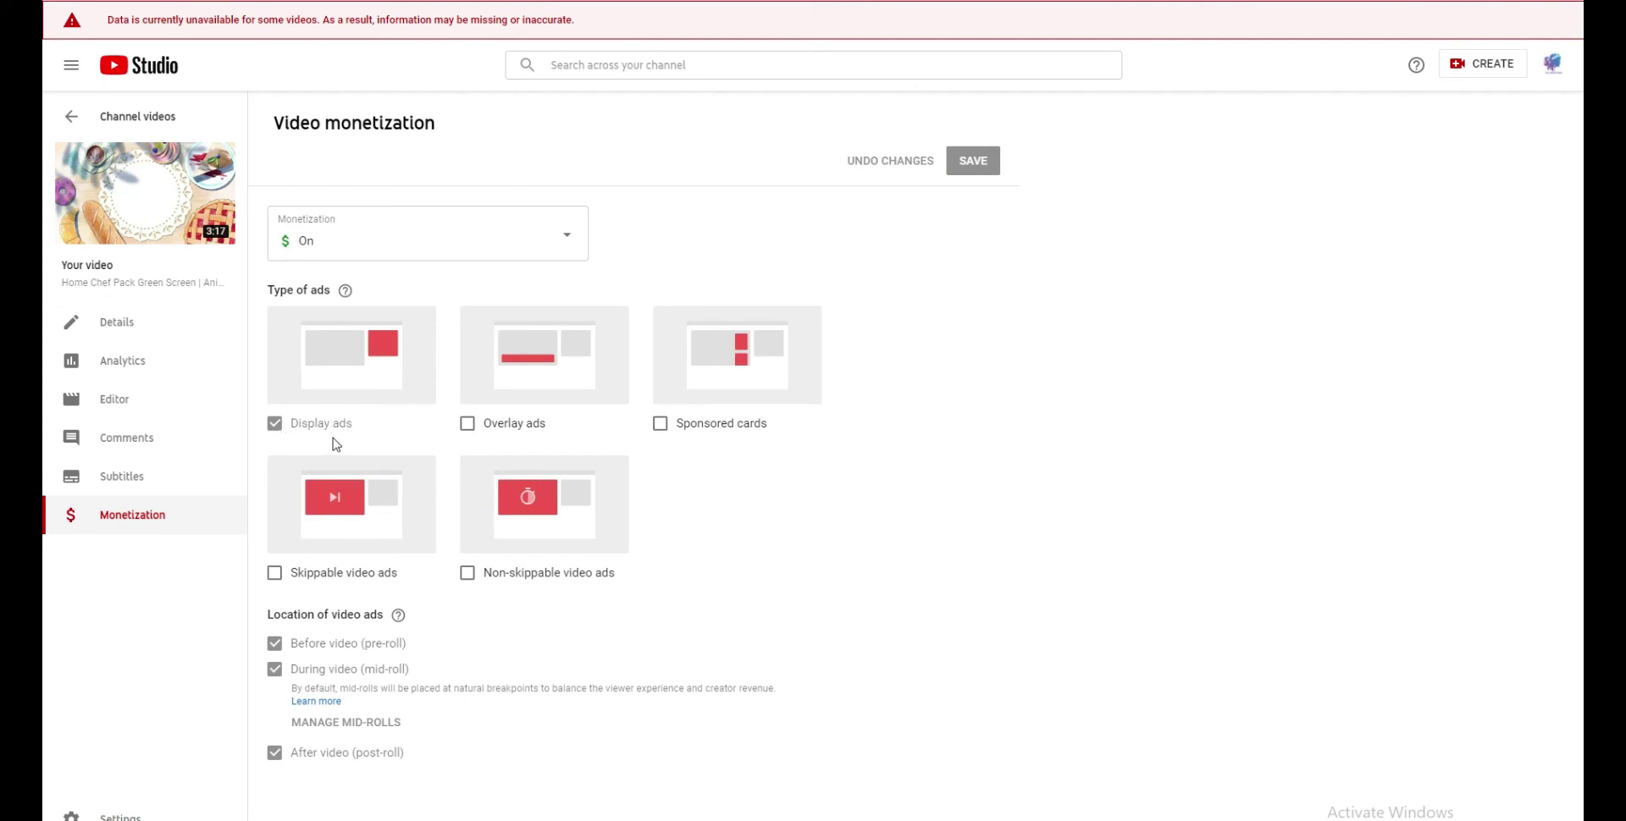
click(479, 423)
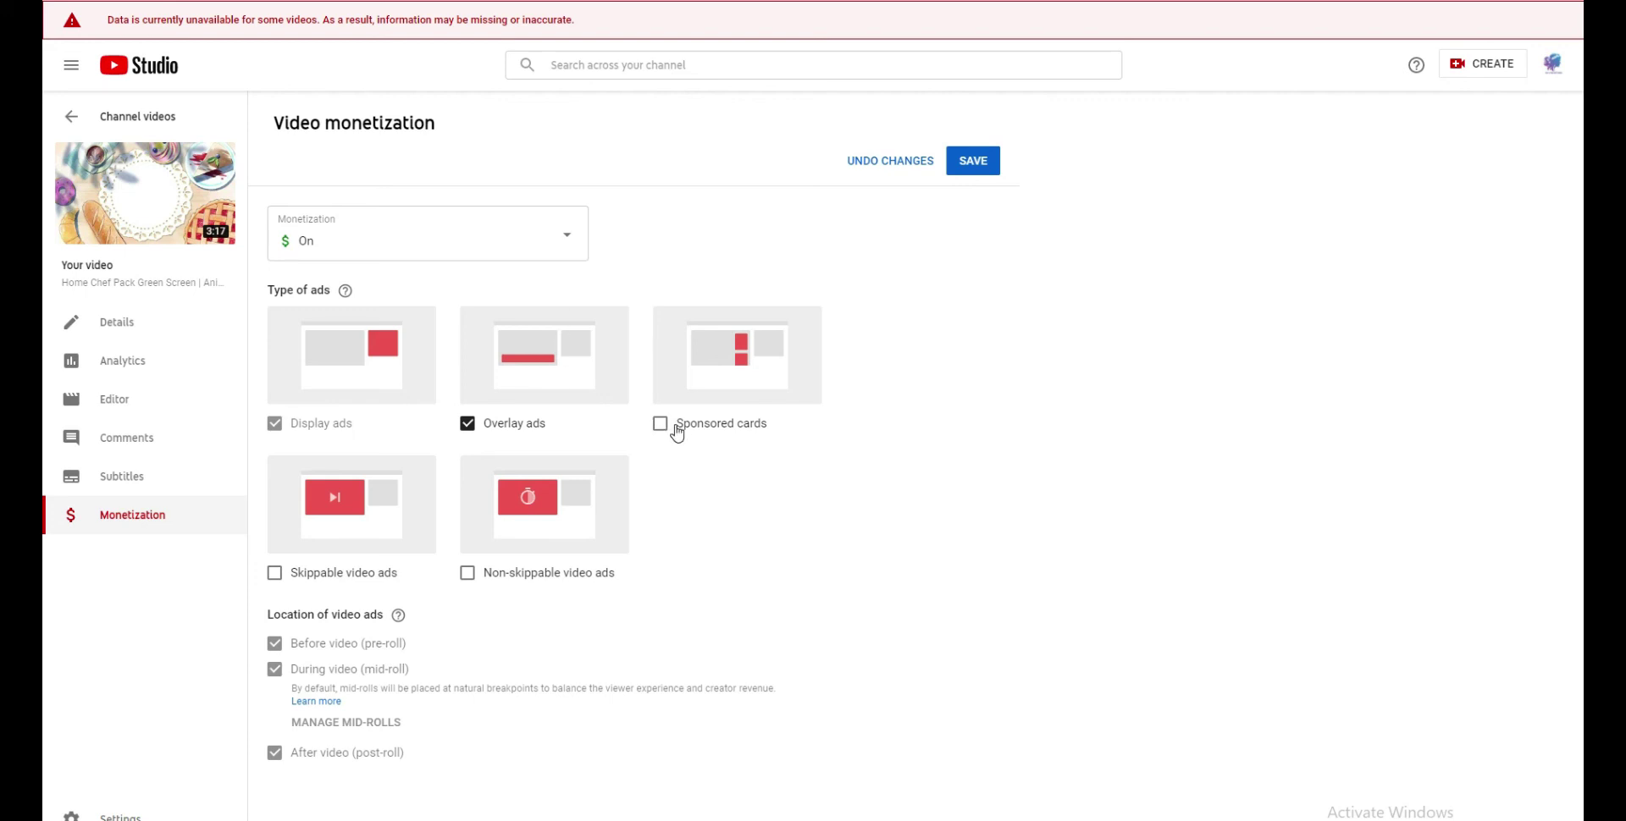
click(678, 430)
click(662, 428)
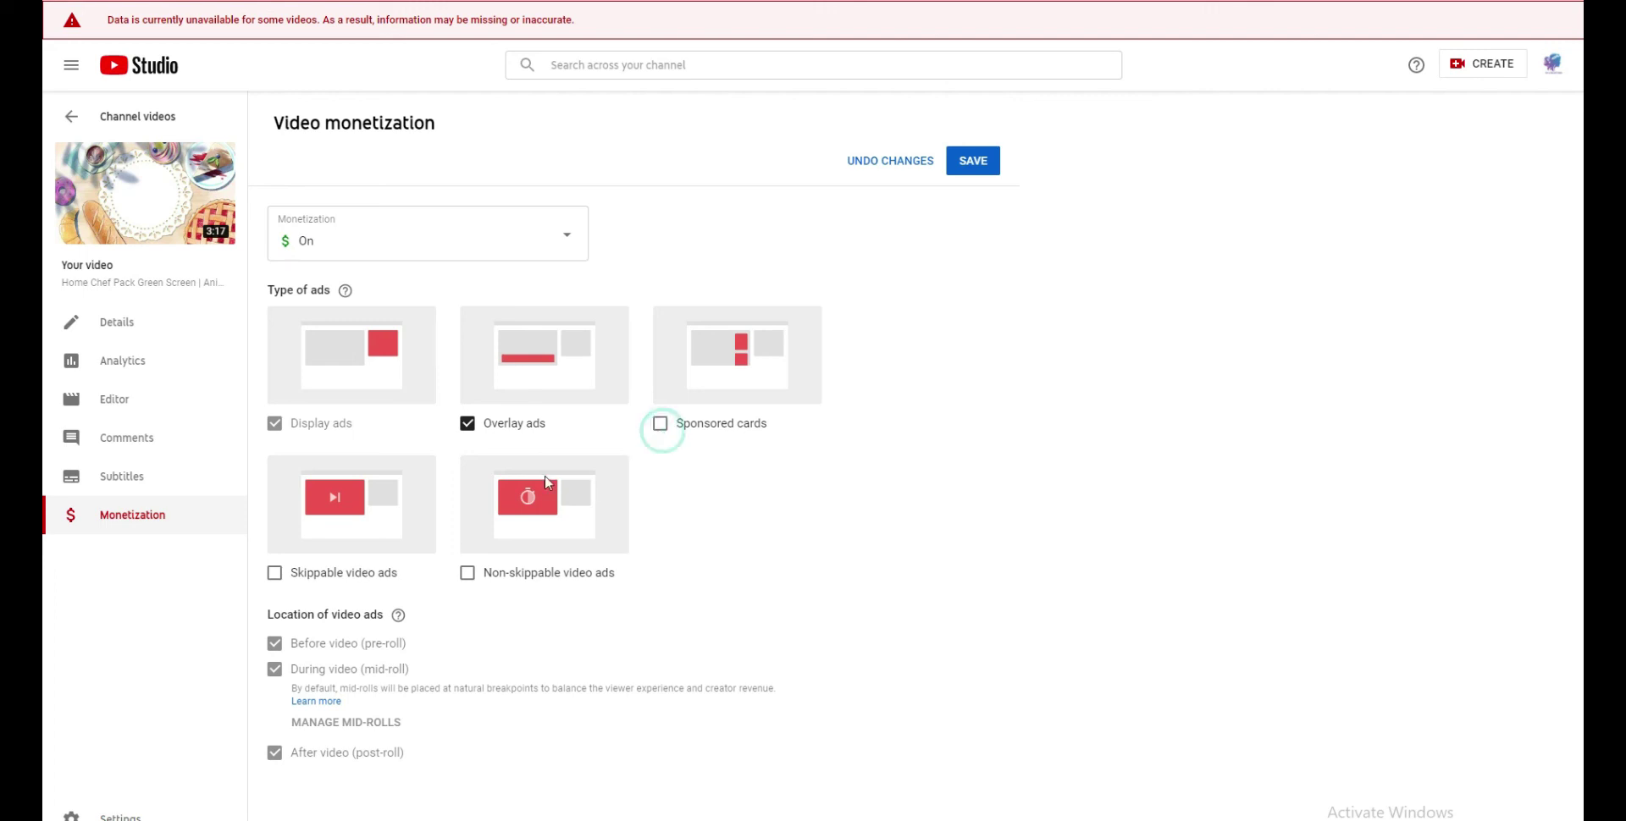
click(327, 585)
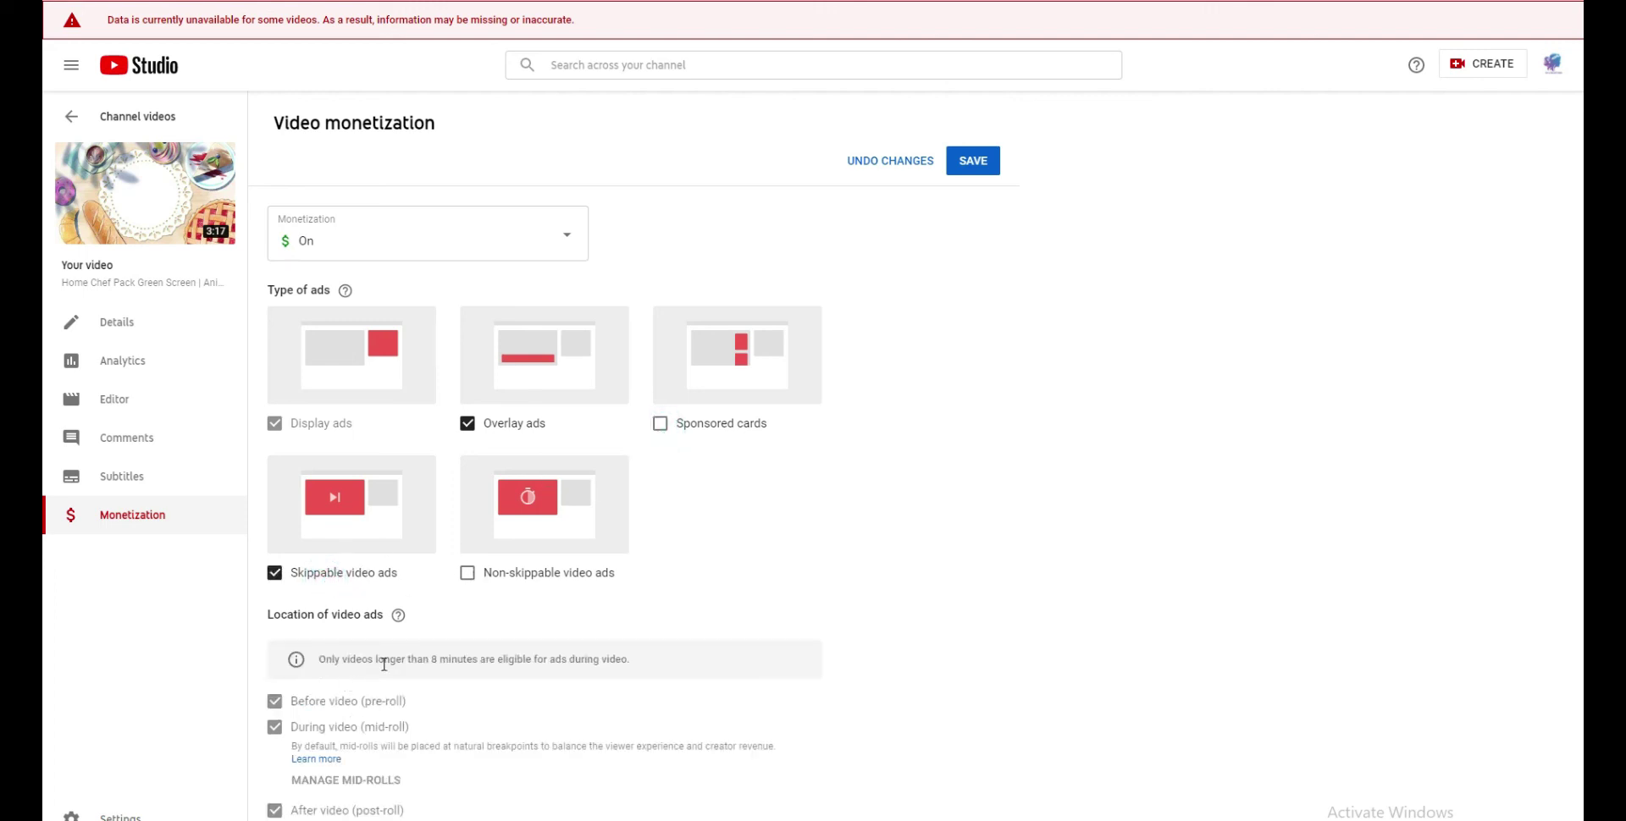
click(467, 576)
click(686, 423)
click(308, 585)
click(330, 582)
click(963, 167)
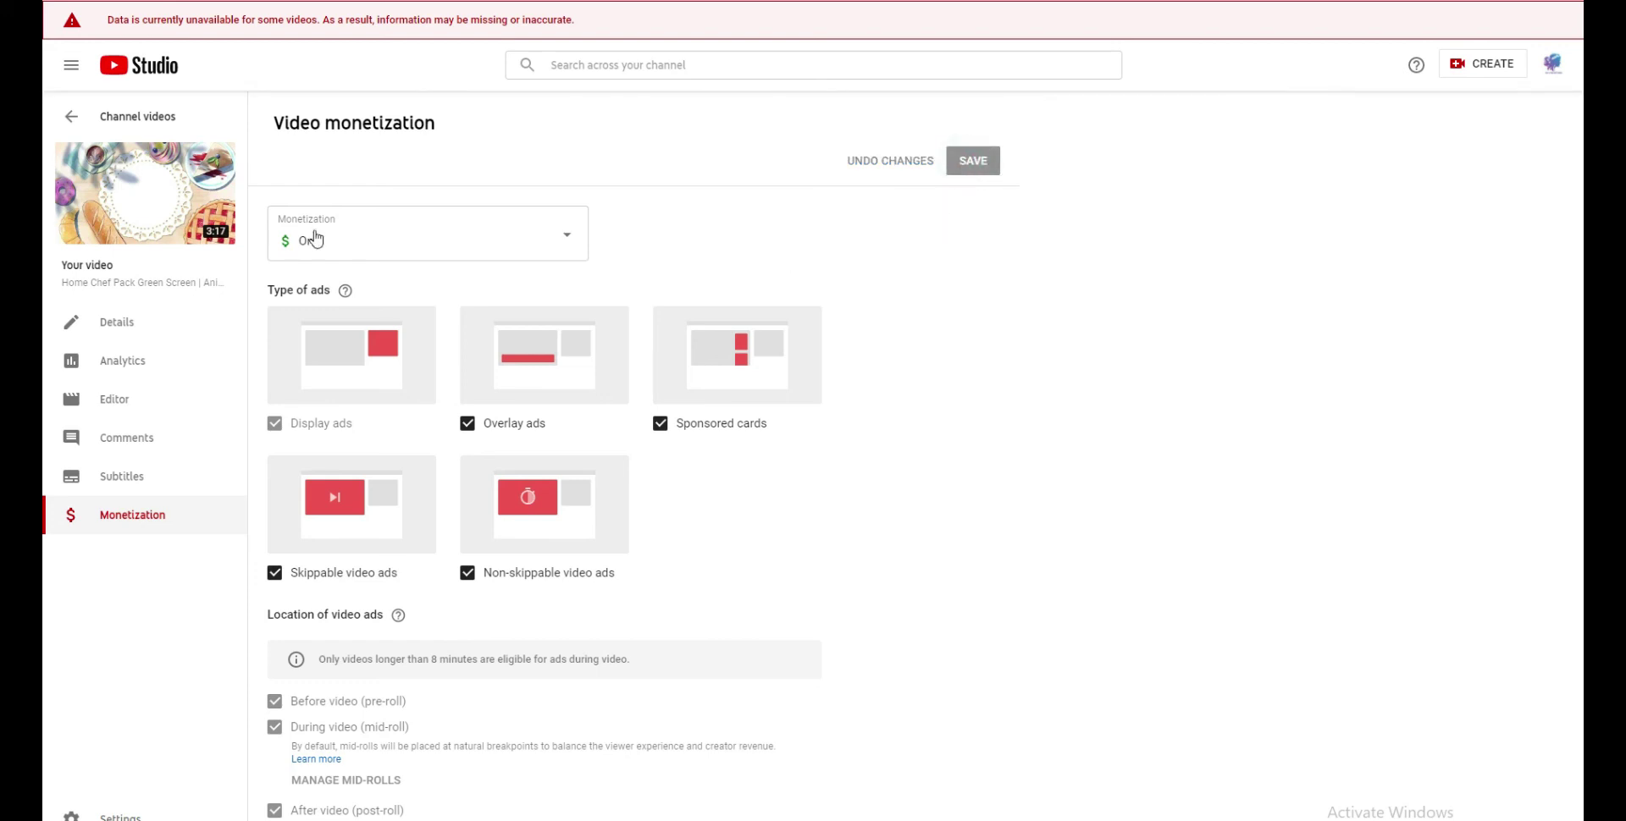
Step: Enable overlay ads, sponsored cards, skippable and non-skippable video ads for the Social Media Icon Pack video and save
click(98, 123)
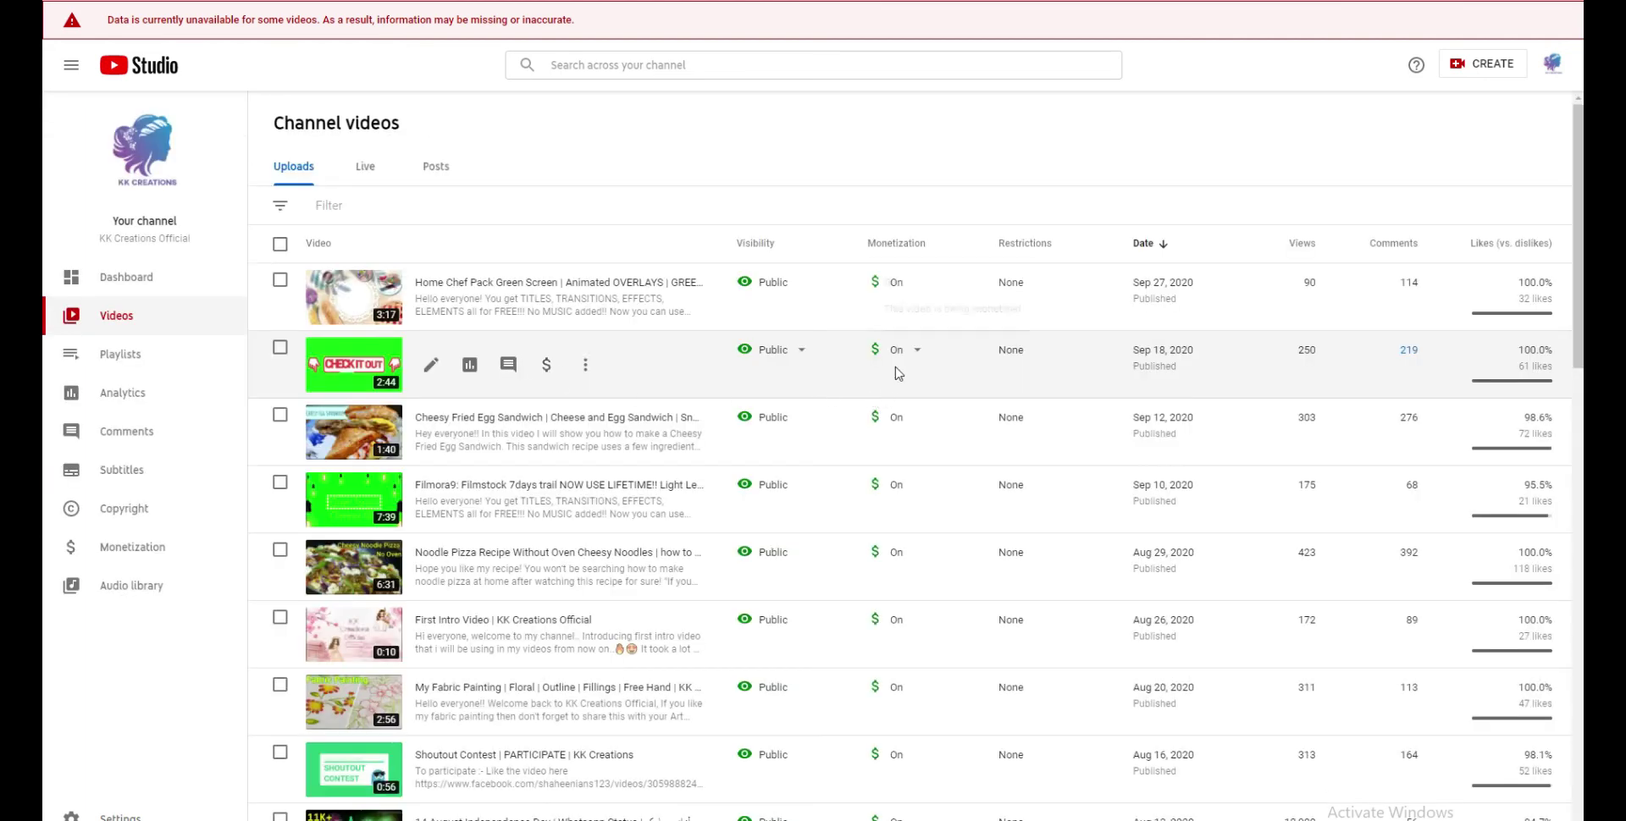
click(900, 365)
click(545, 365)
click(546, 365)
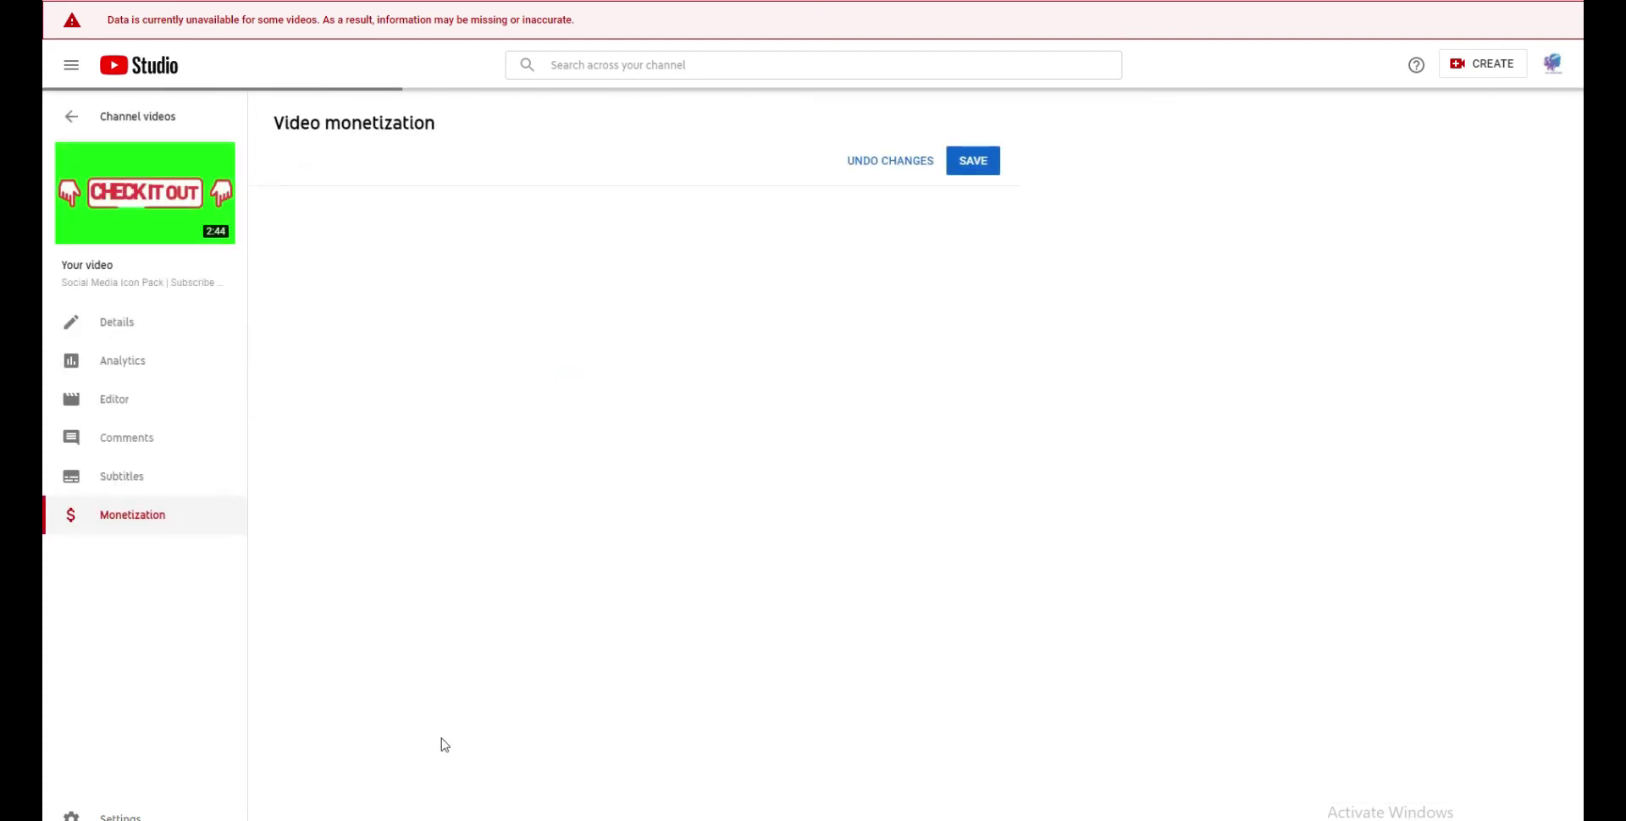
click(515, 423)
click(703, 418)
click(519, 579)
click(312, 581)
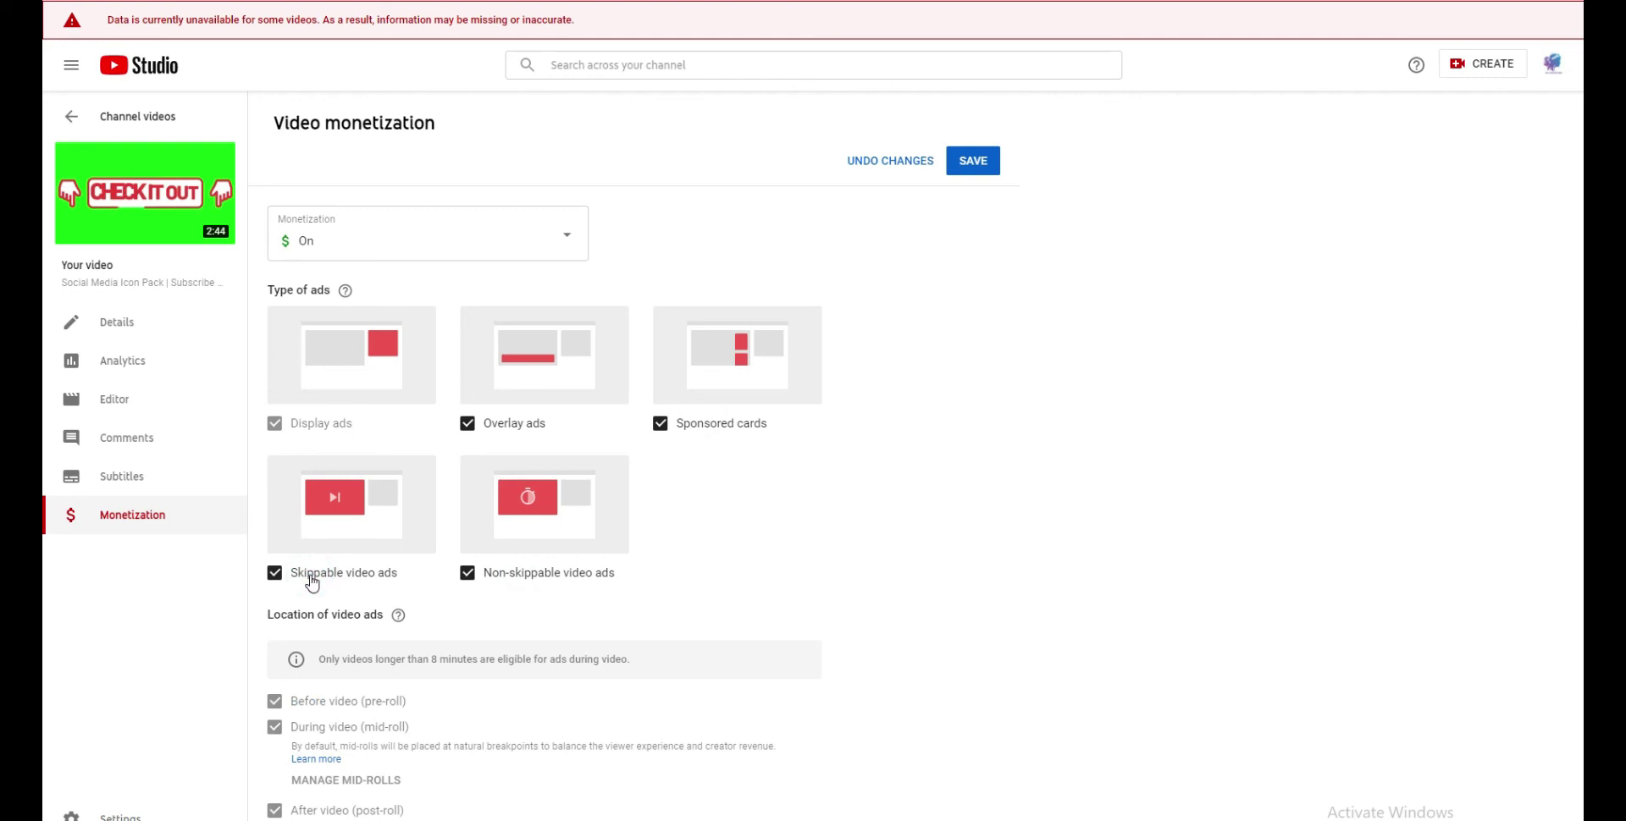
click(984, 172)
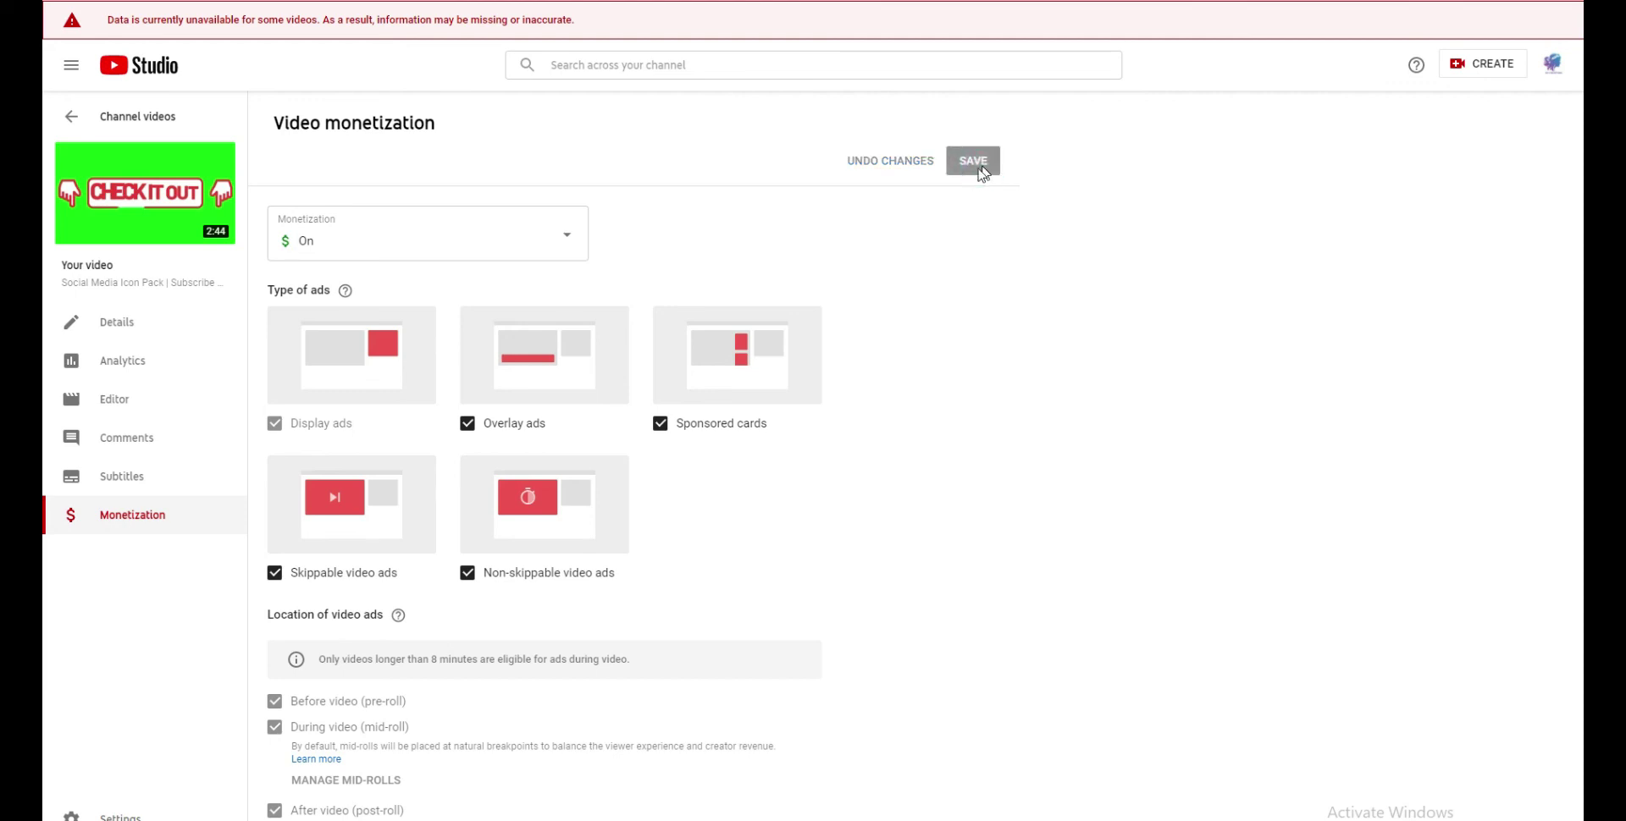
Step: Enable overlay ads, sponsored cards, skippable and non-skippable video ads for the Cheesy Fried Egg Sandwich video, save and return to the video list
click(100, 116)
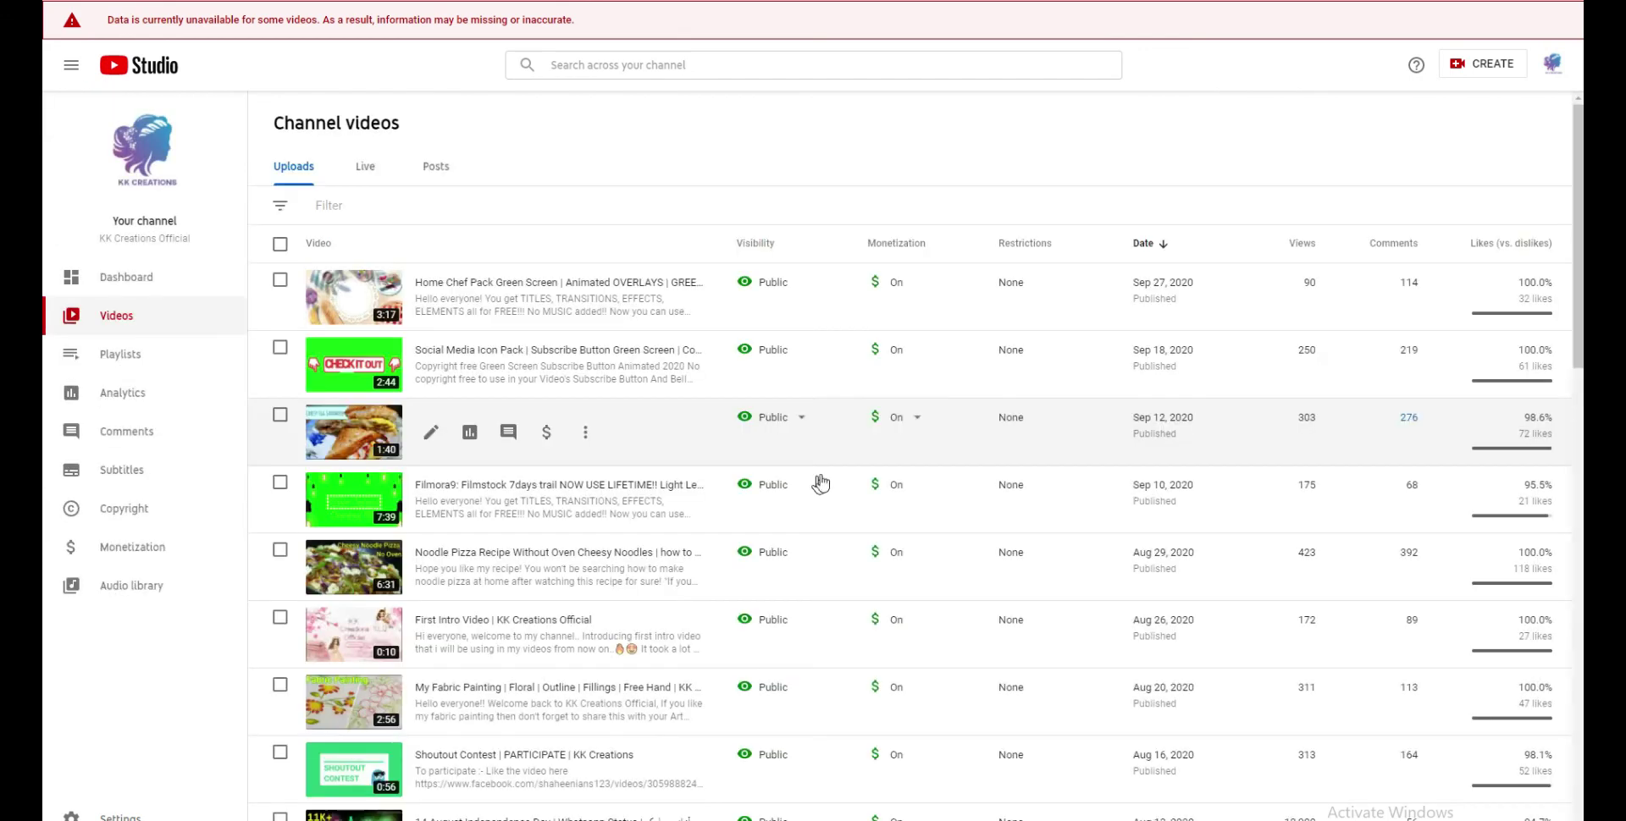
click(549, 437)
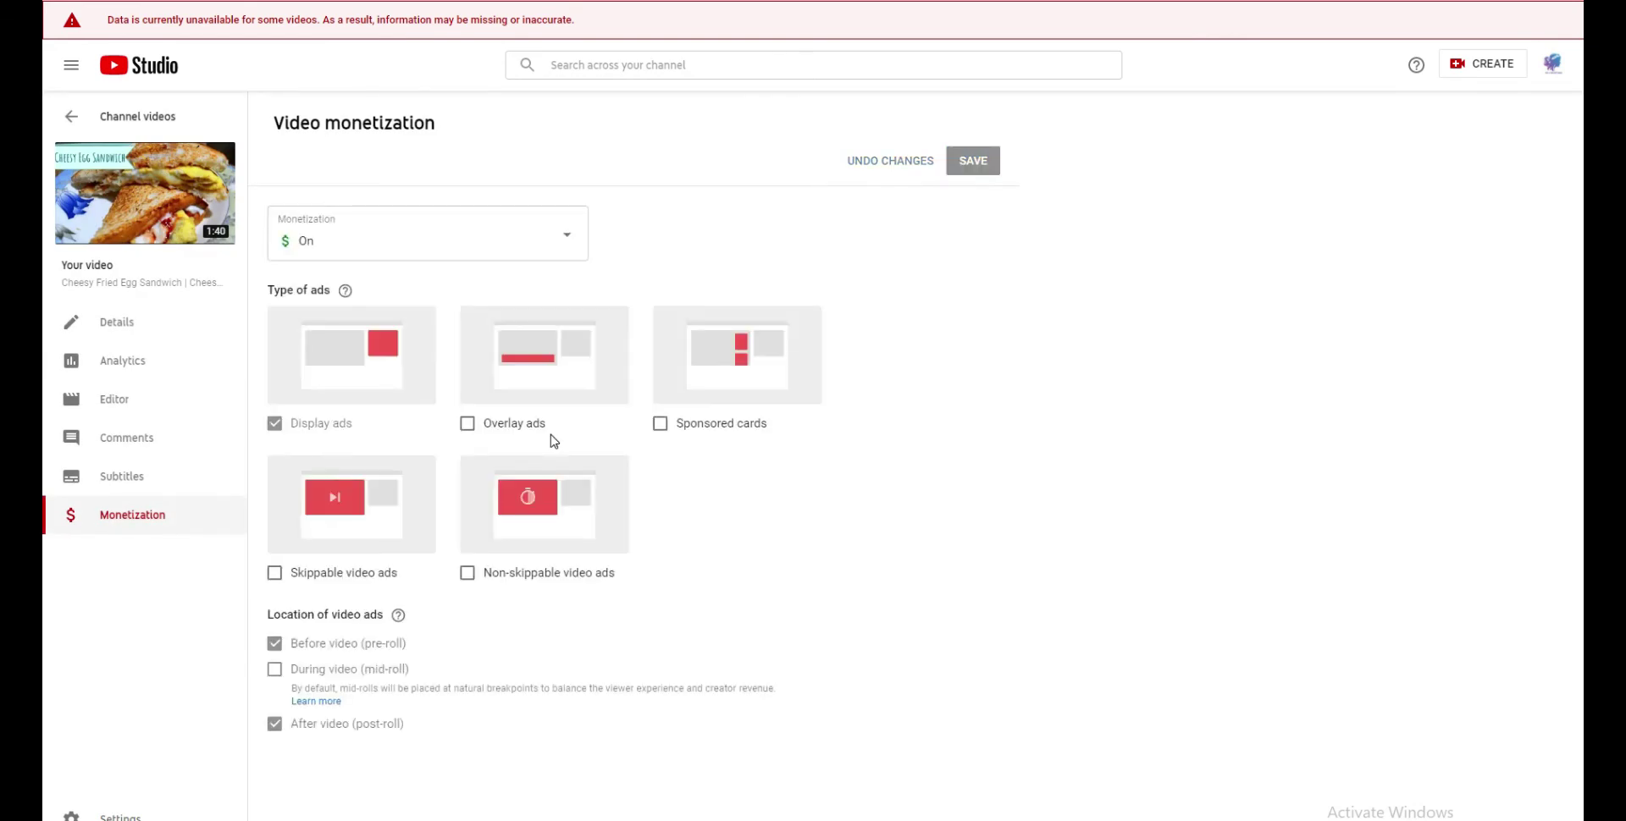
click(537, 422)
click(684, 426)
click(366, 570)
click(491, 579)
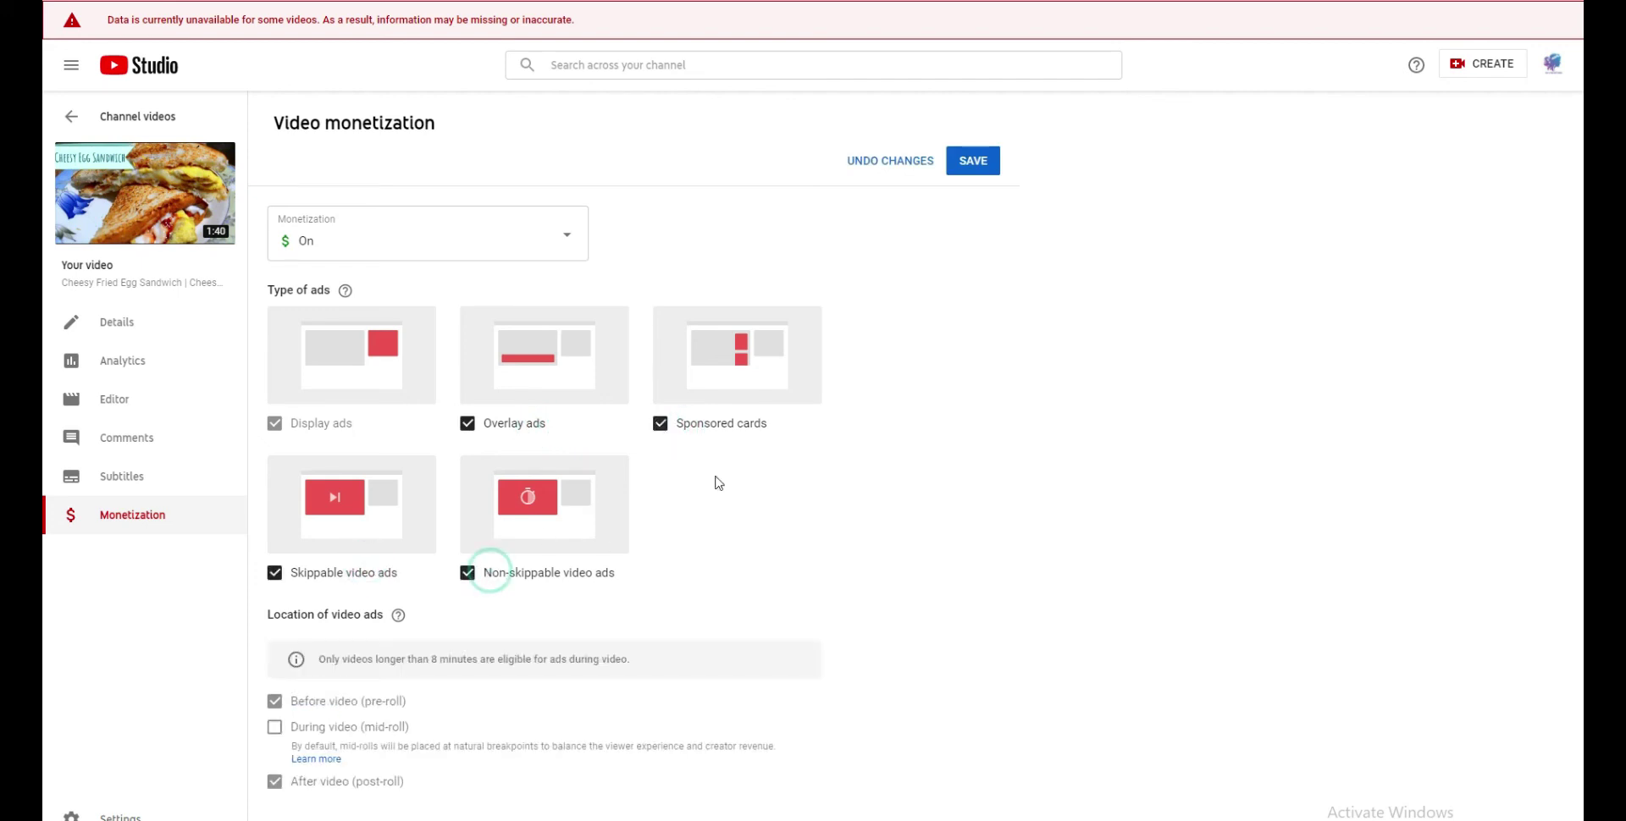
click(987, 159)
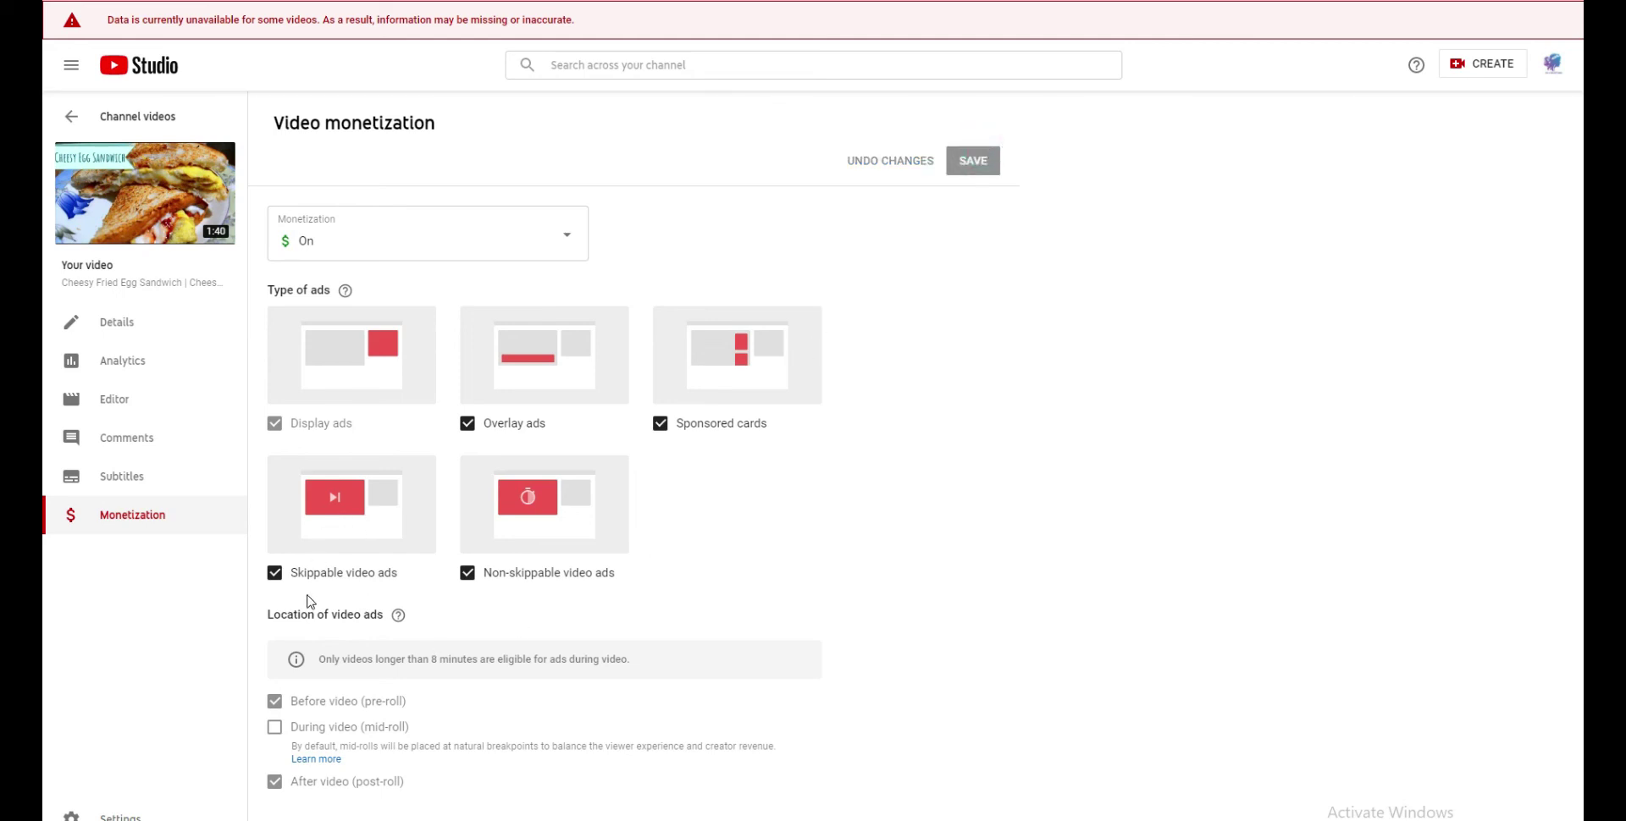
click(161, 125)
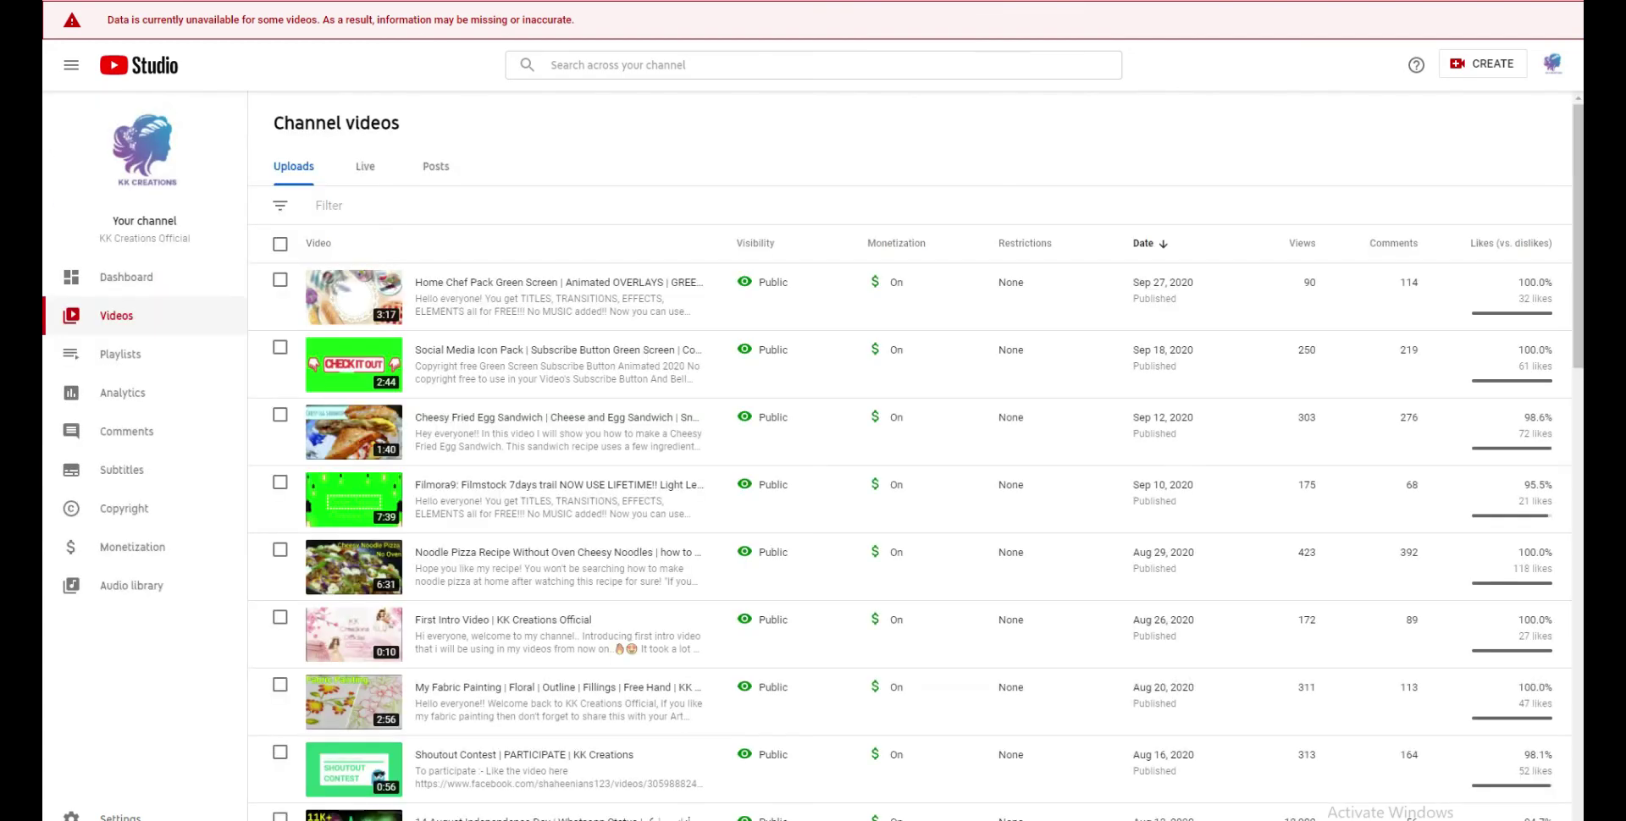